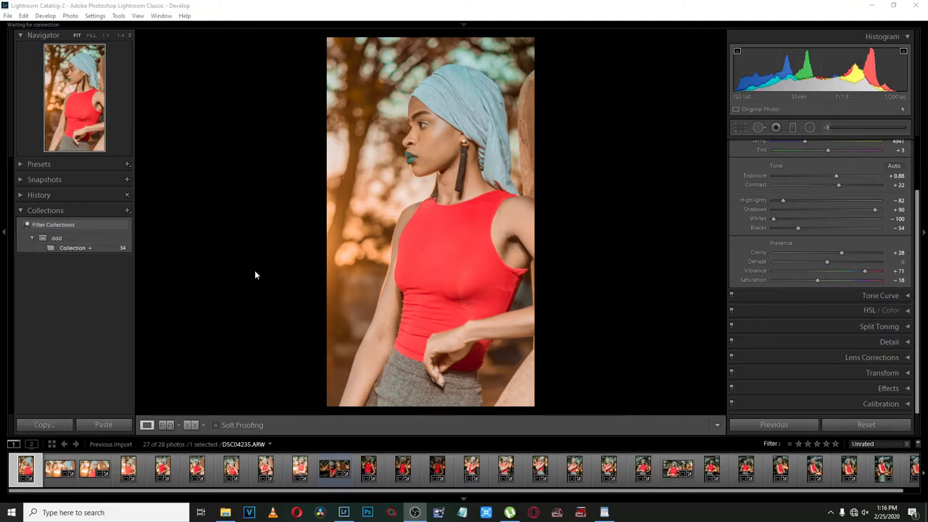
Open the photo and video import window to view its sources, and close it without importing anything
left_click(7, 16)
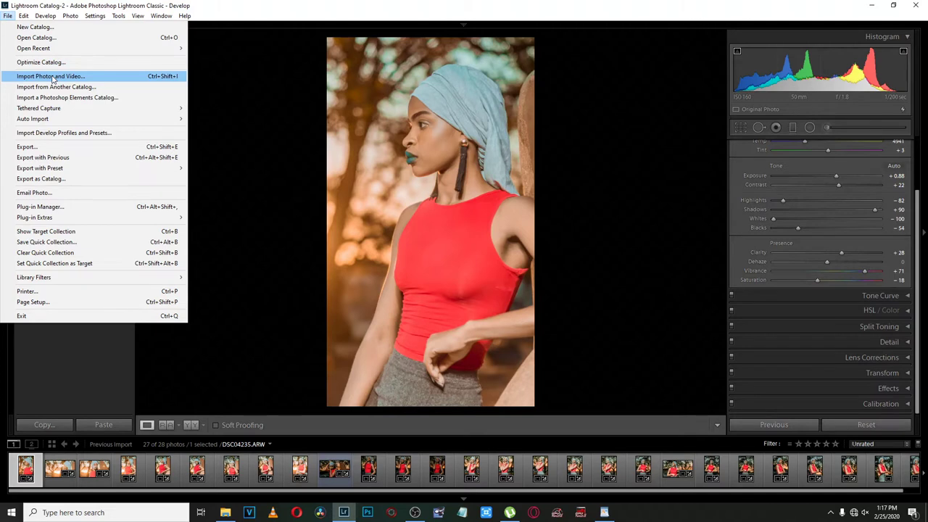
left_click(283, 91)
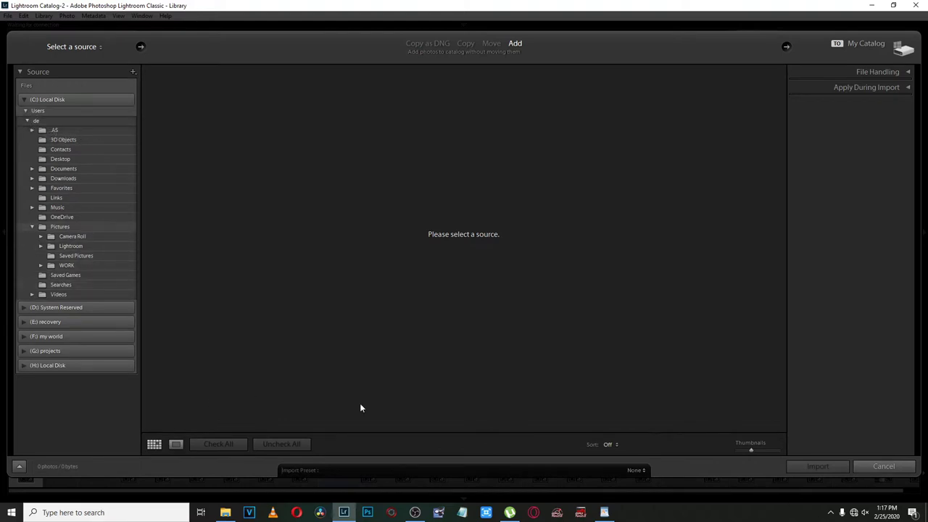
left_click(884, 467)
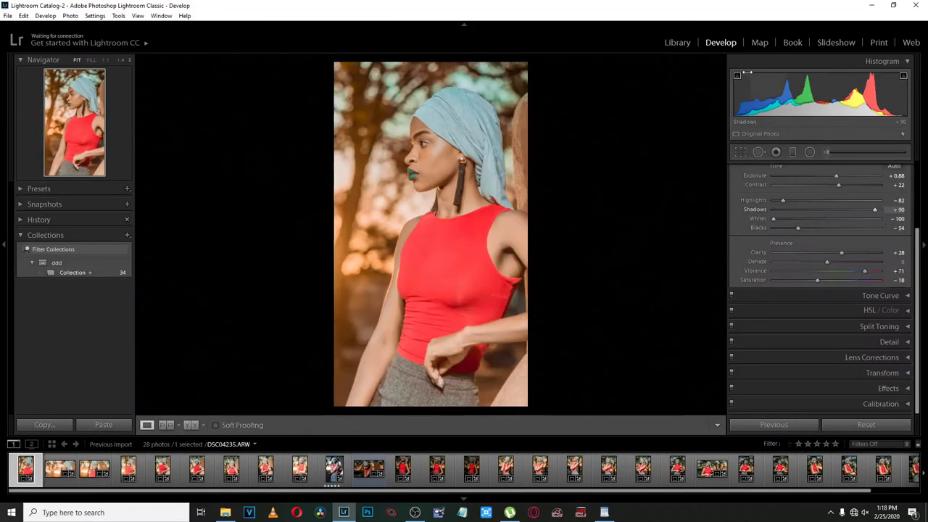
Switch to the Library module and collapse the (C:) Local Disk folder list
left_click(679, 43)
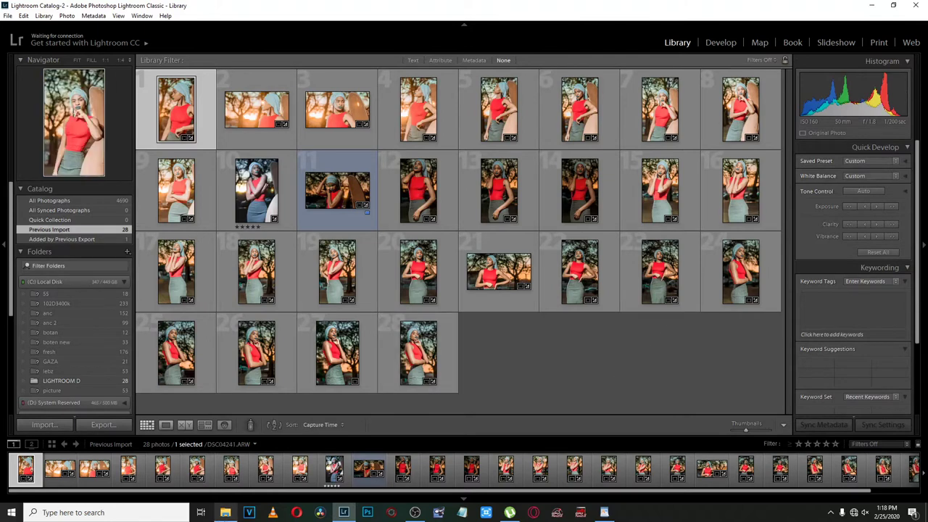
mouse_move(226, 512)
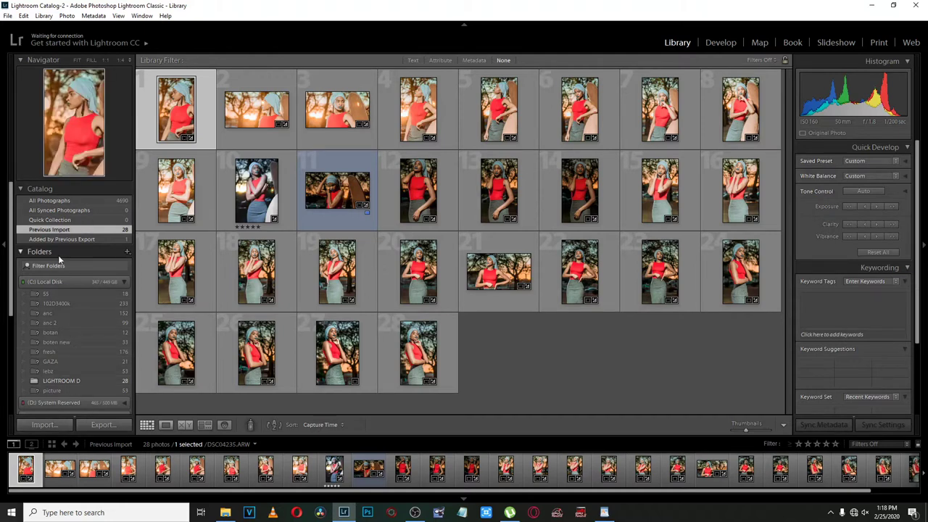
left_click(100, 282)
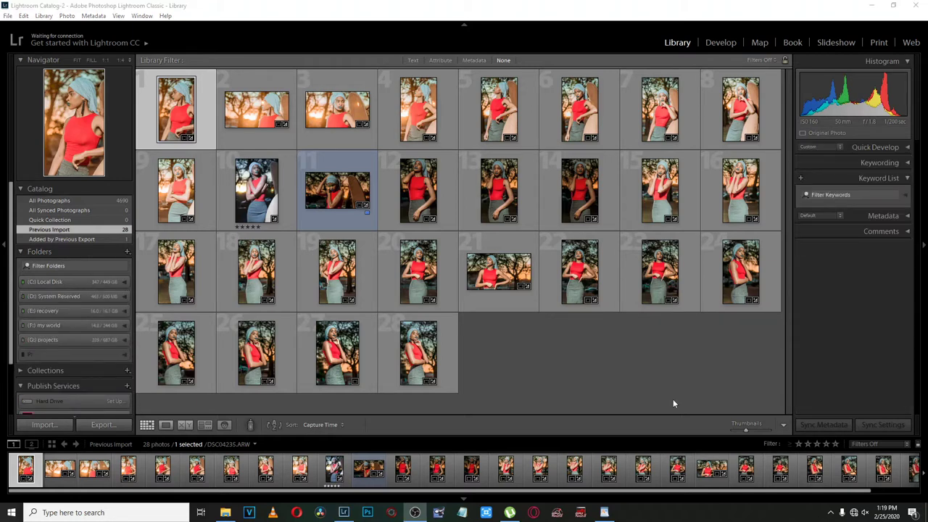
Return to the Develop module and inspect the portrait DSC04235.ARW at the Fill, 1:1 and Fit zoom levels
left_click(727, 44)
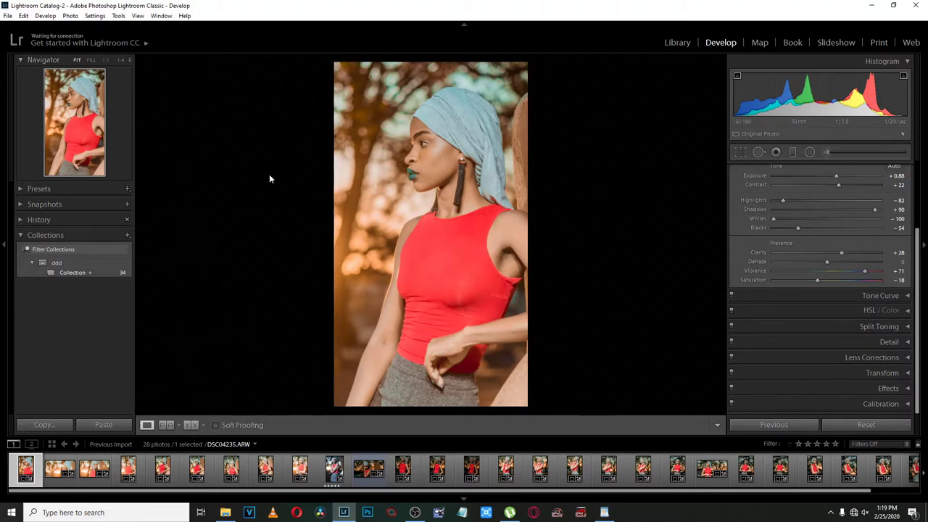
left_click(88, 58)
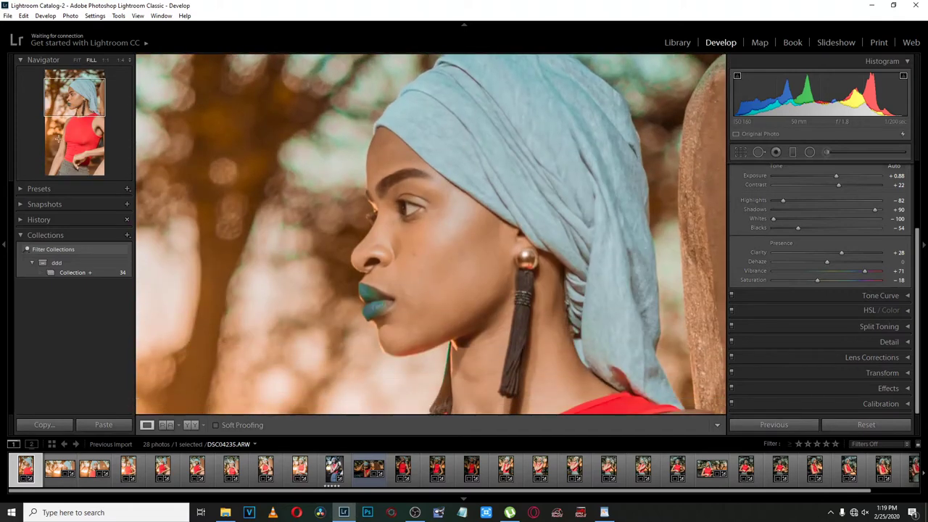
left_click(105, 59)
left_click_drag(416, 243, 423, 278)
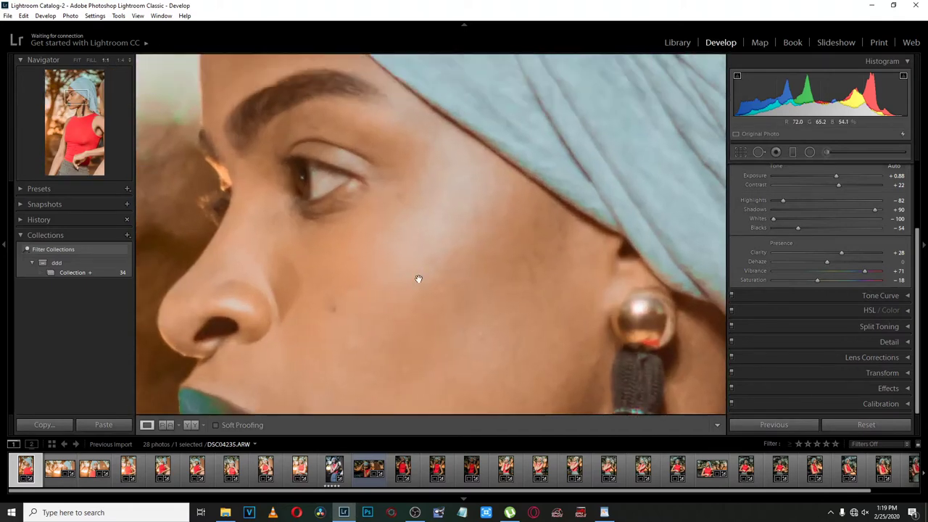
left_click(296, 192)
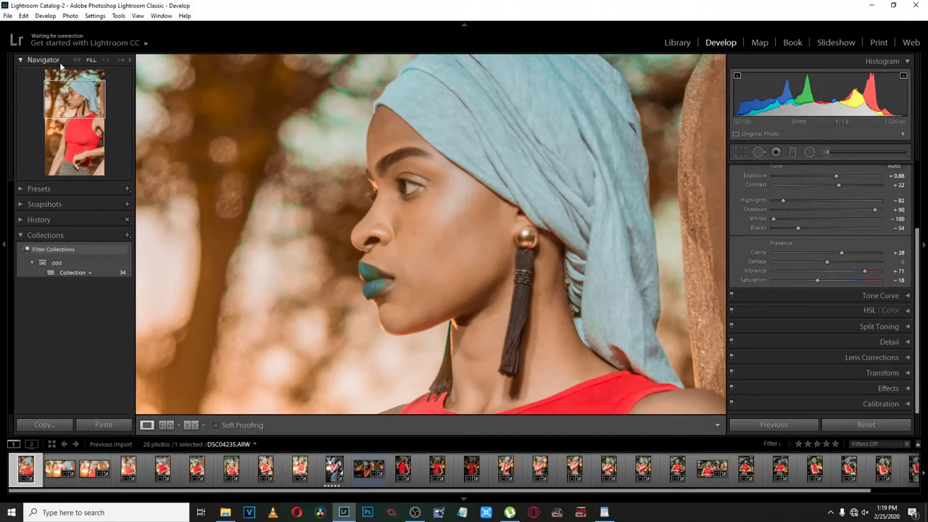
left_click(77, 60)
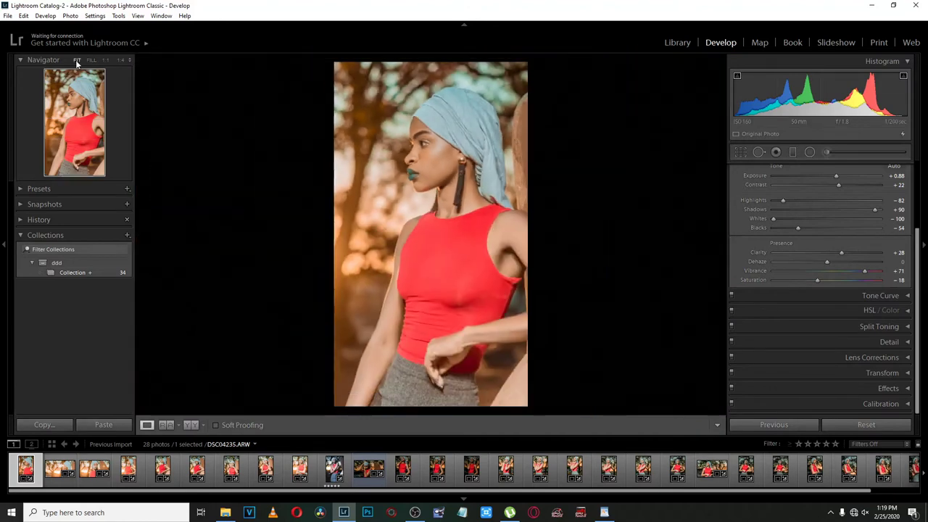
left_click(443, 196)
left_click_drag(343, 201, 554, 273)
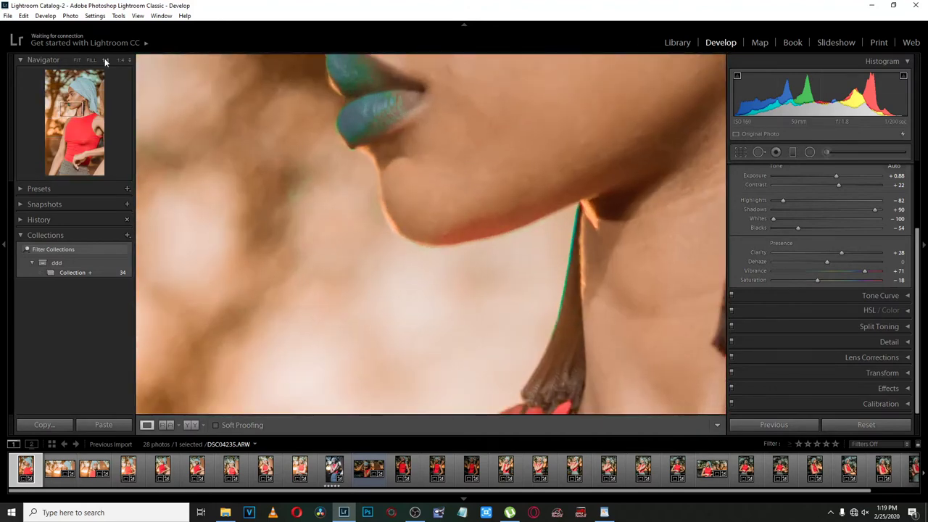
left_click(450, 112)
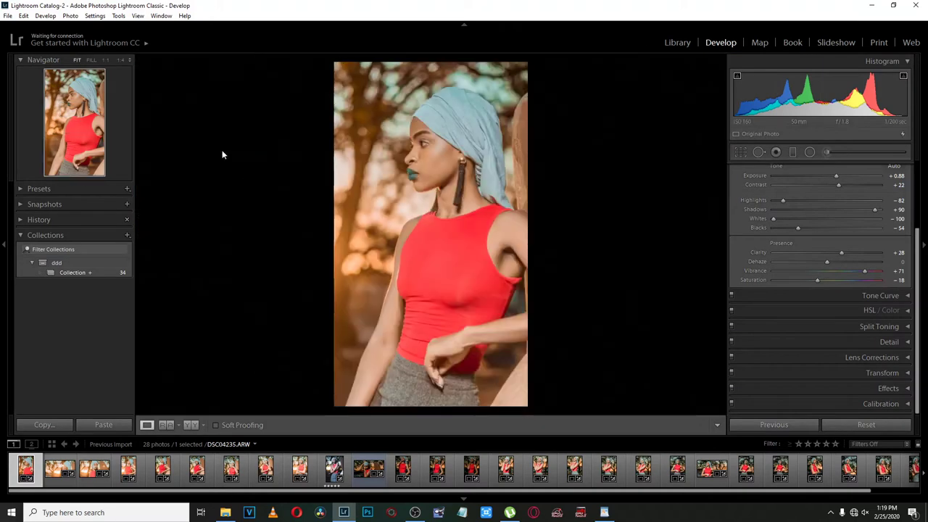
Browse the Presets, including the B&W group and the options for adding presets, and collapse them again
left_click(22, 189)
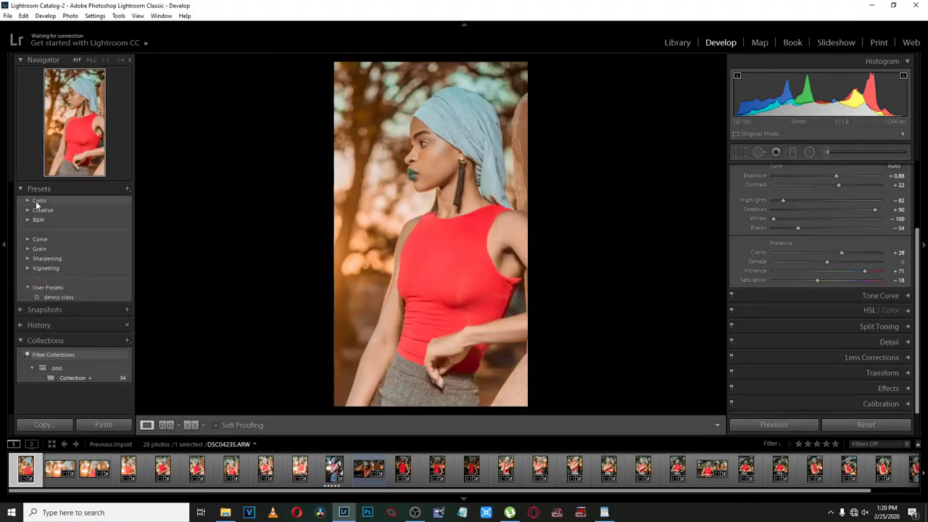
left_click(36, 219)
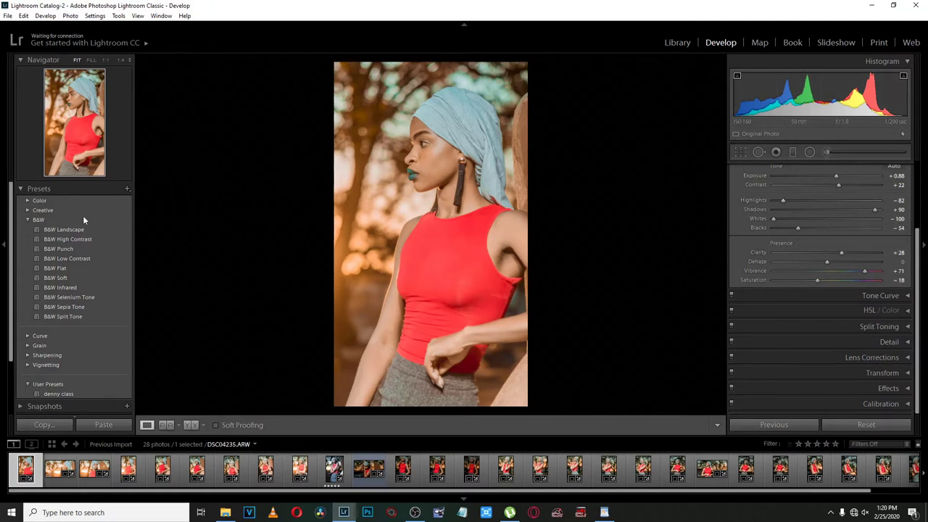
left_click(127, 188)
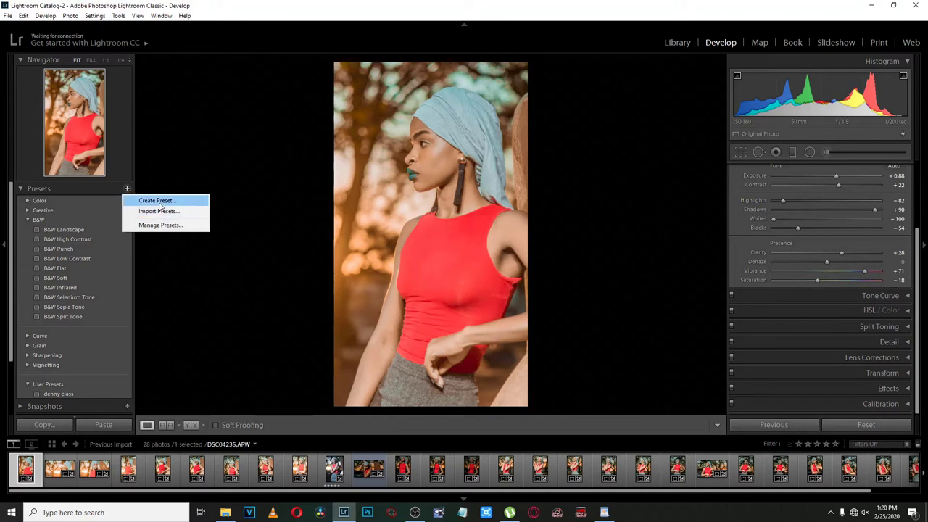
left_click(26, 189)
left_click(26, 189)
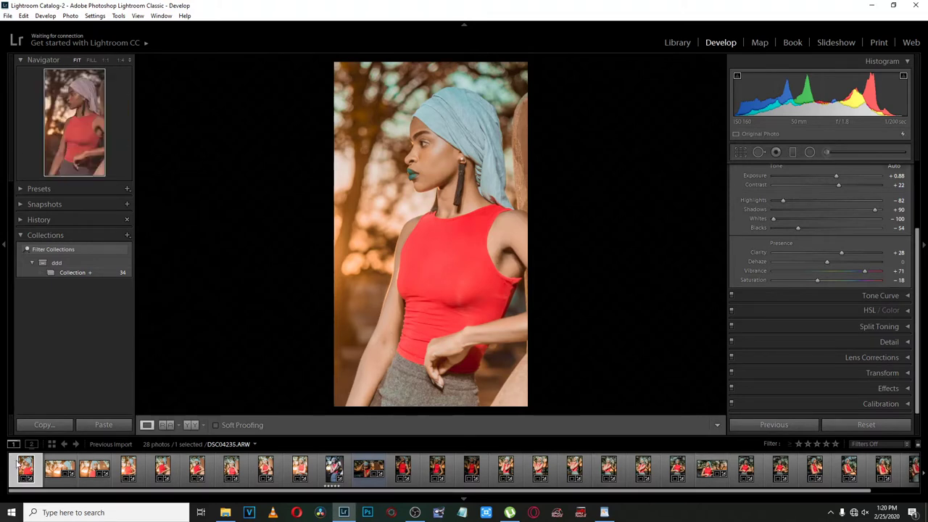
Select photo DSC04241.ARW and switch the main window through Full Screen with Menubar and Full Screen back to Normal Screen Mode
left_click(231, 469)
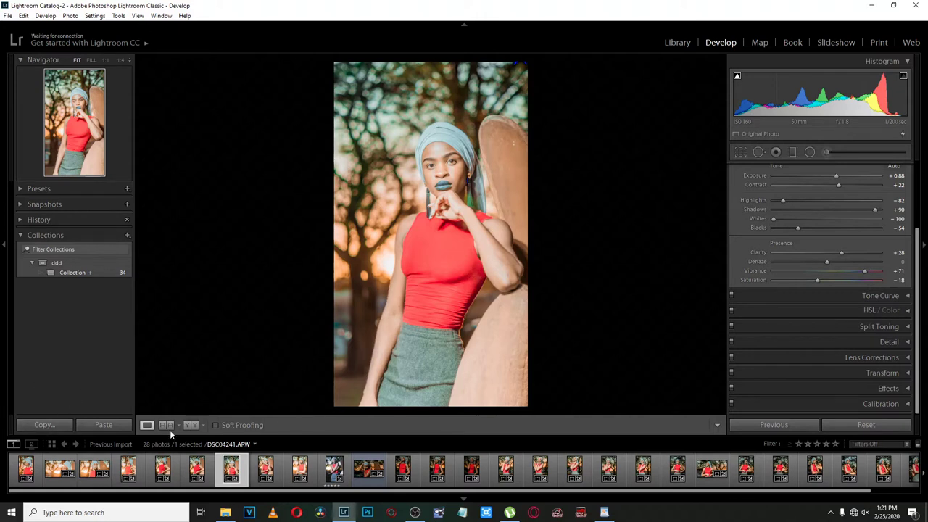
left_click(12, 446)
left_click(48, 422)
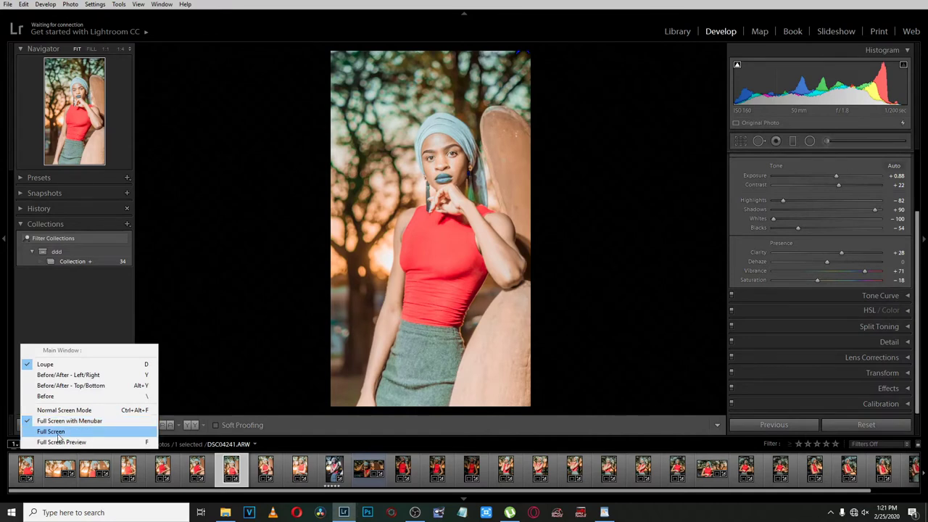
left_click(58, 432)
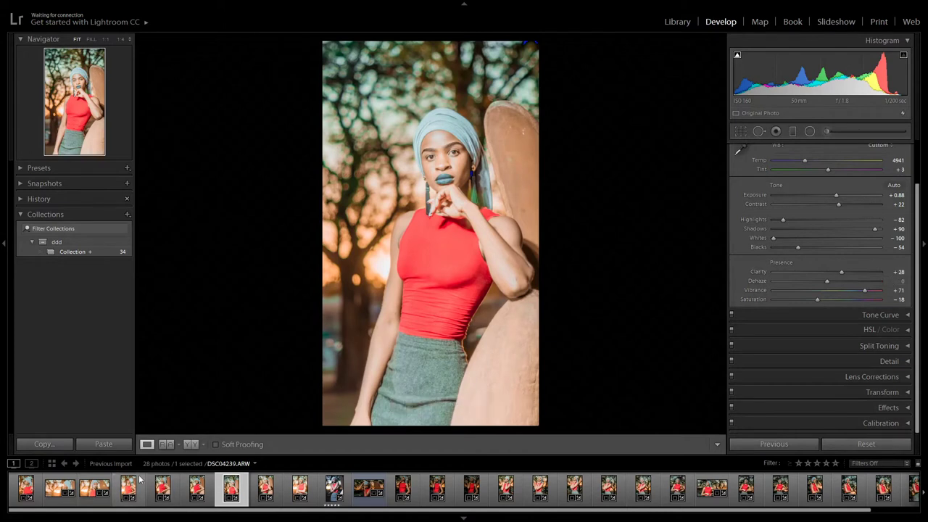
left_click(17, 465)
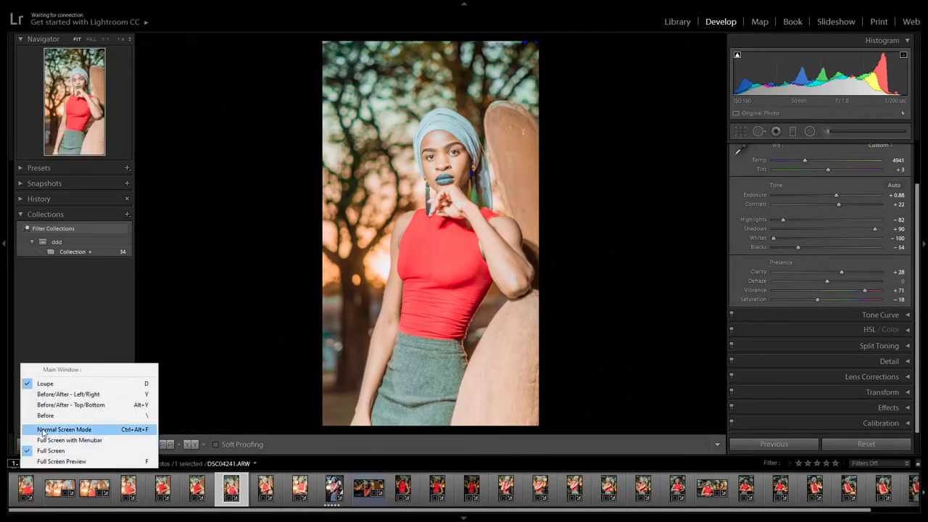
left_click(63, 430)
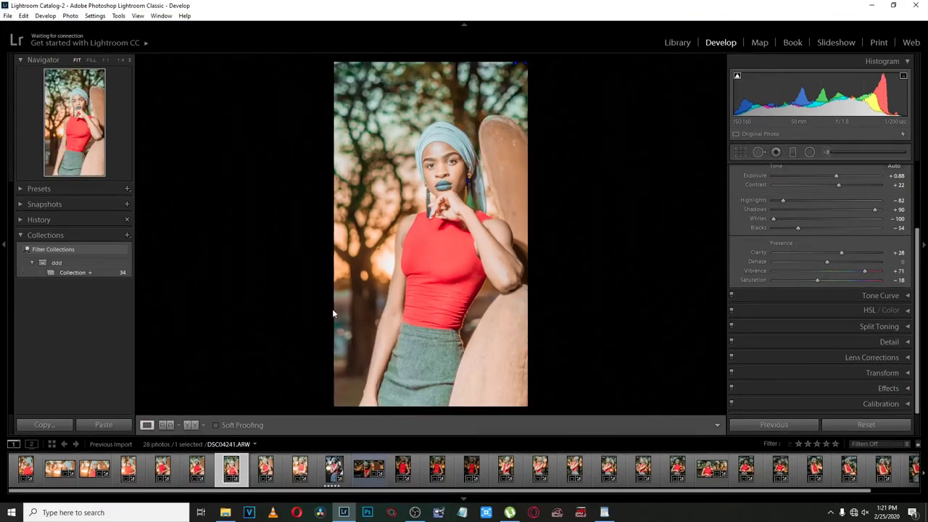
Go back to the Library grid and forward to the Develop view twice using the navigation history
key("alt")
left_click(62, 445)
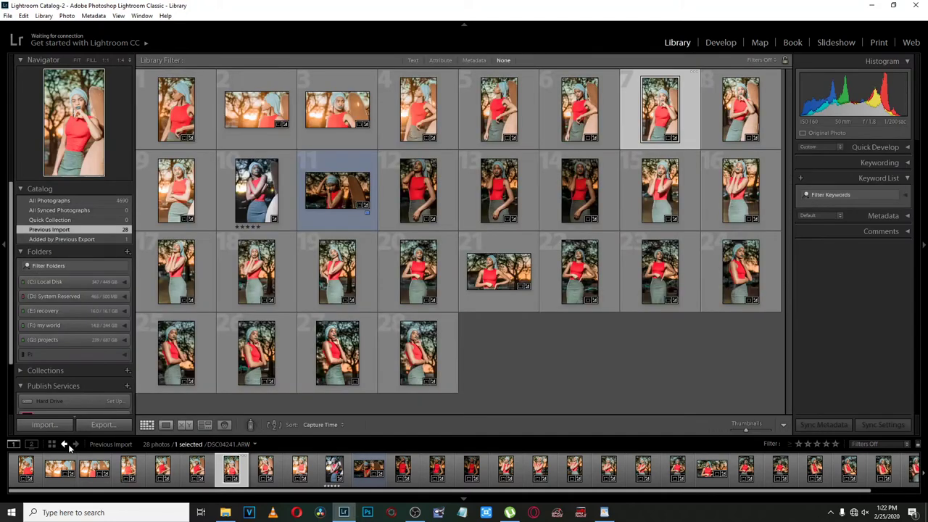
left_click(76, 445)
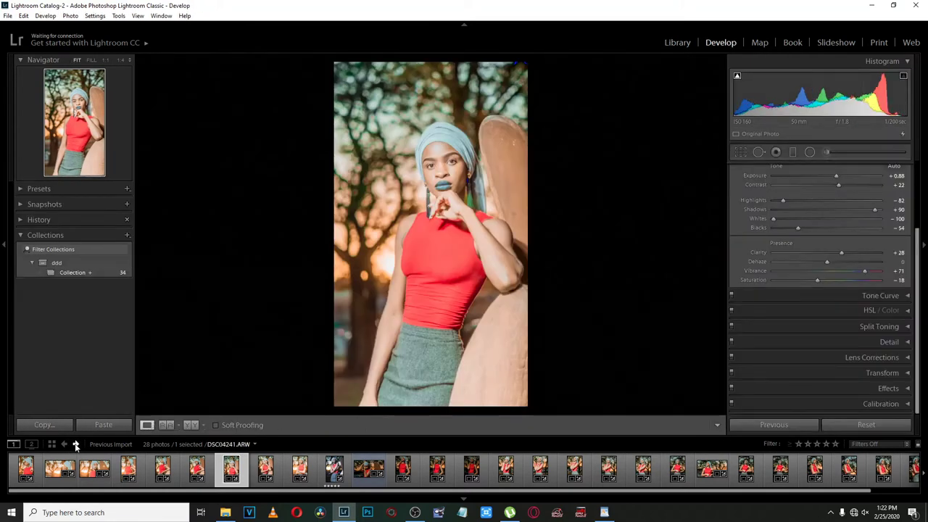
left_click(65, 444)
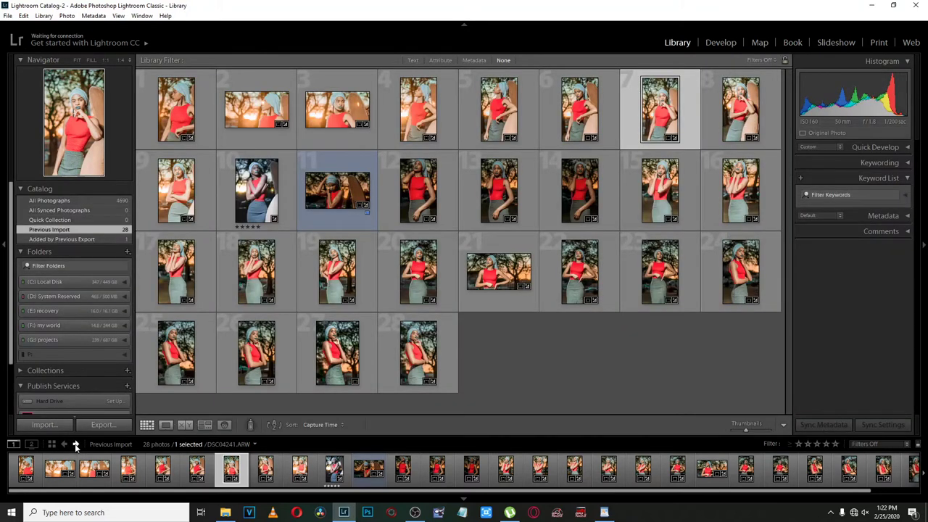
left_click(75, 445)
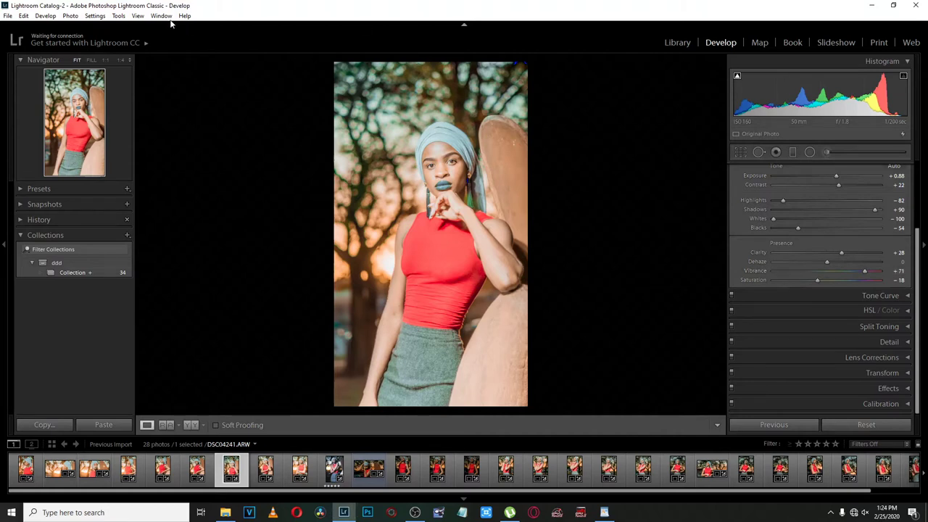
Hide the module picker and the panels beside the photo, keep the filmstrip shown, and set the main window to Full Screen
left_click(464, 24)
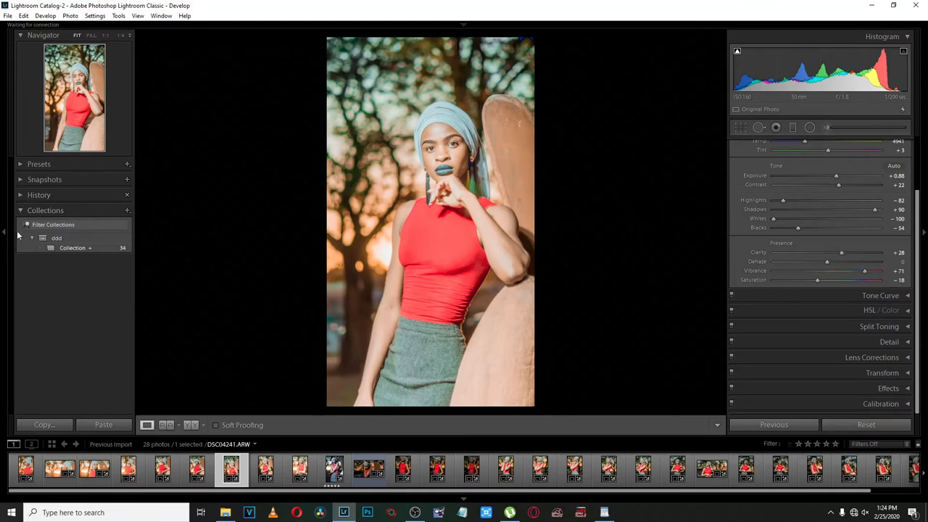
left_click(4, 233)
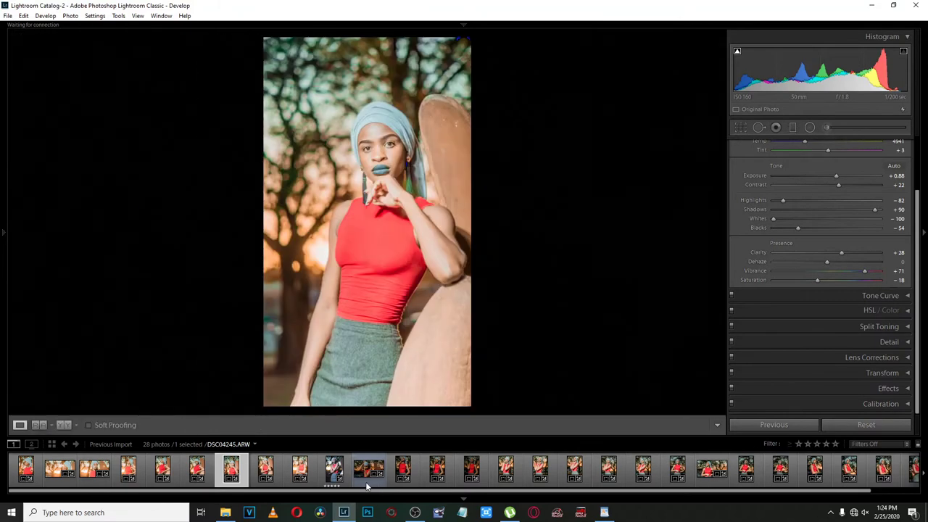
left_click(464, 500)
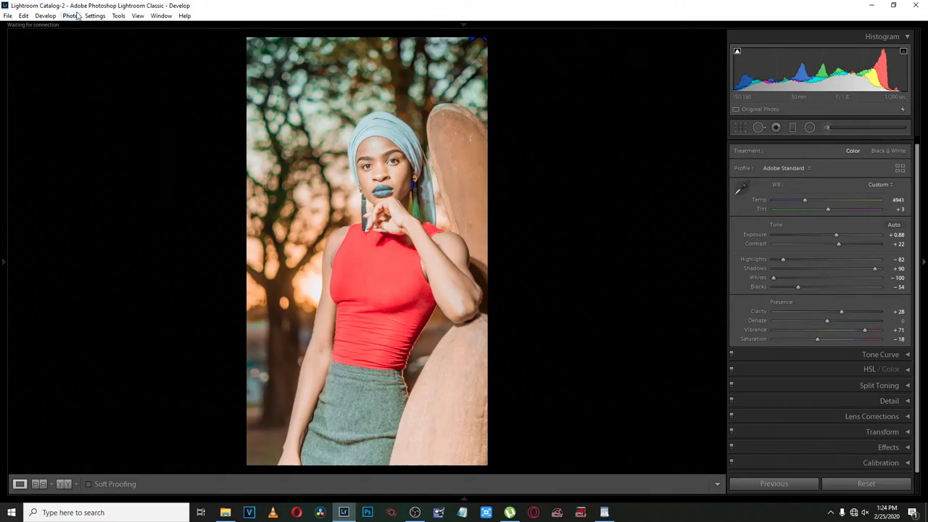
left_click(464, 502)
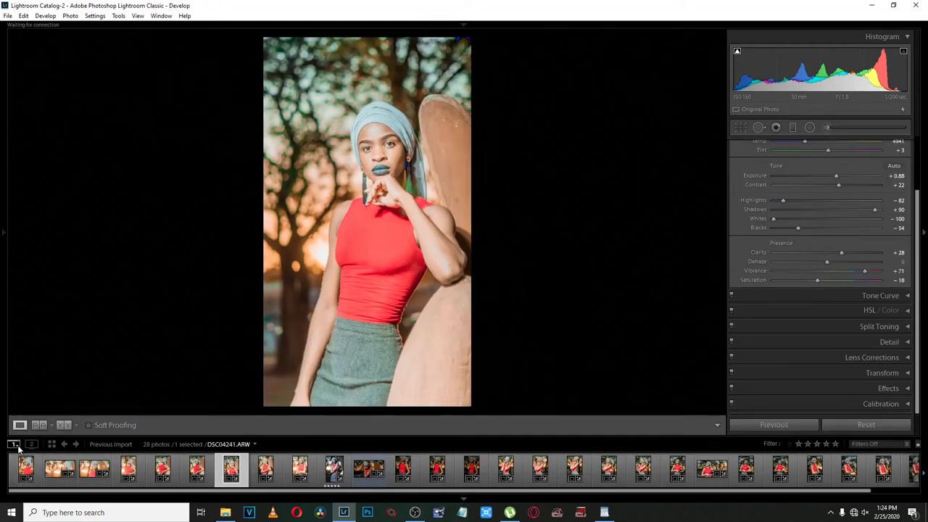
left_click(17, 445)
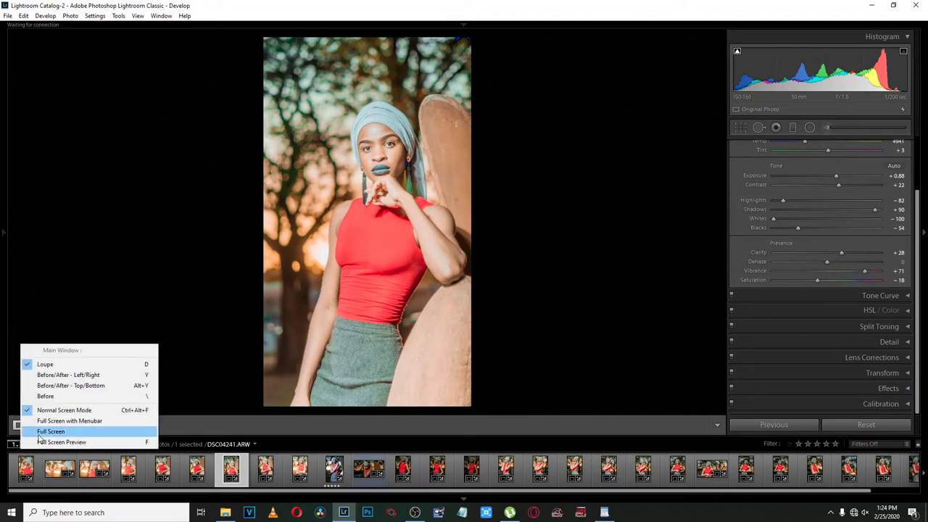
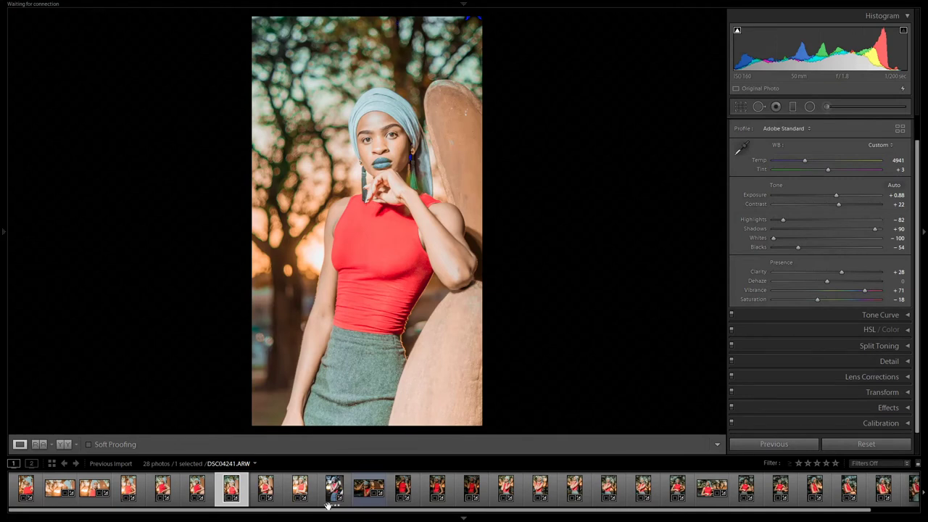
Rate photo DSC04241.ARW 5, 2 and finally 1 star, and assign it the Red color label
key("5")
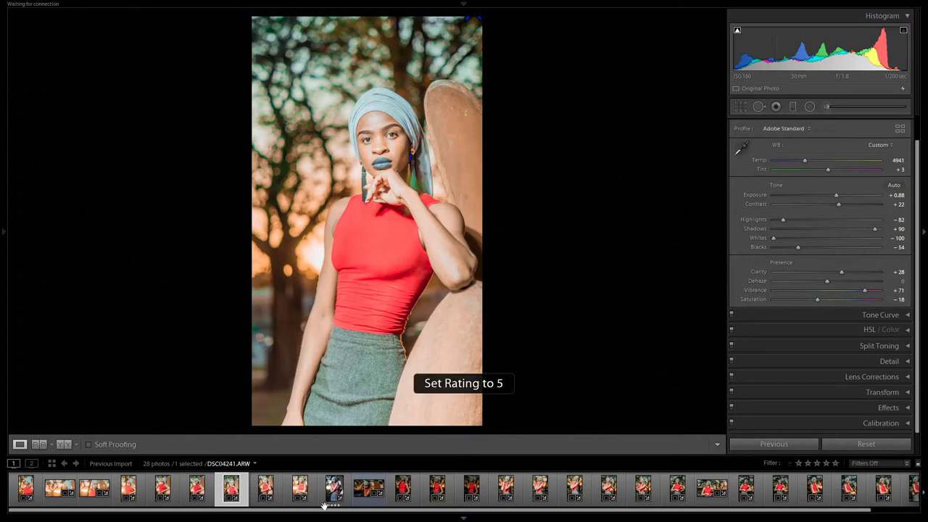
key("2")
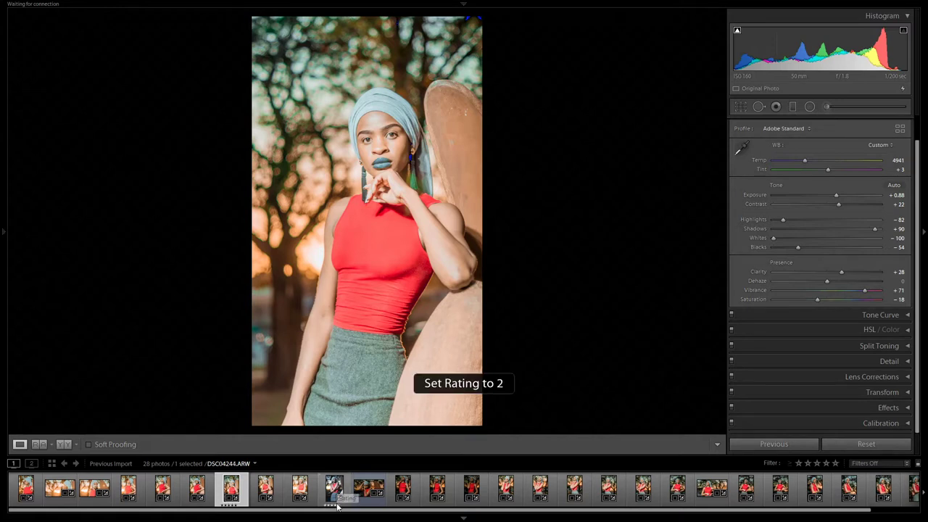
key("1")
key("6")
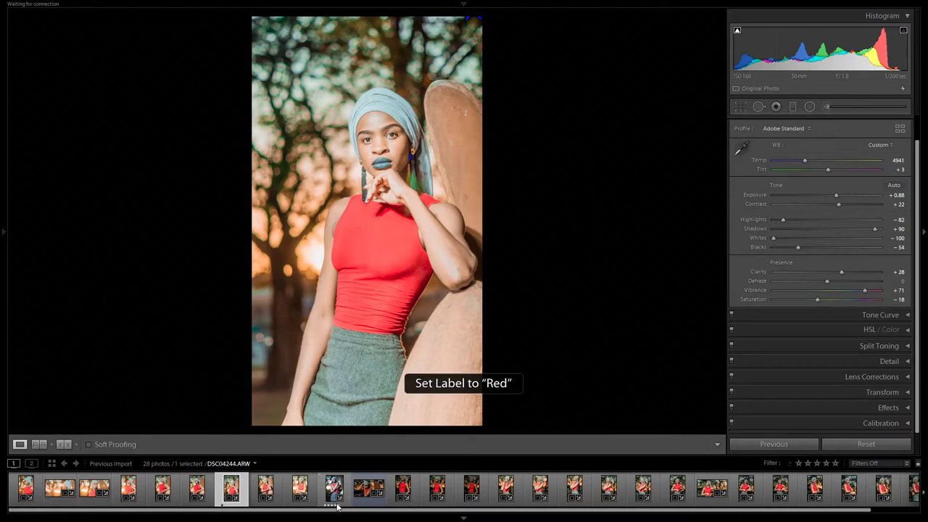
Change the color label of photo DSC04241.ARW to Yellow, Green and finally Blue
key("7")
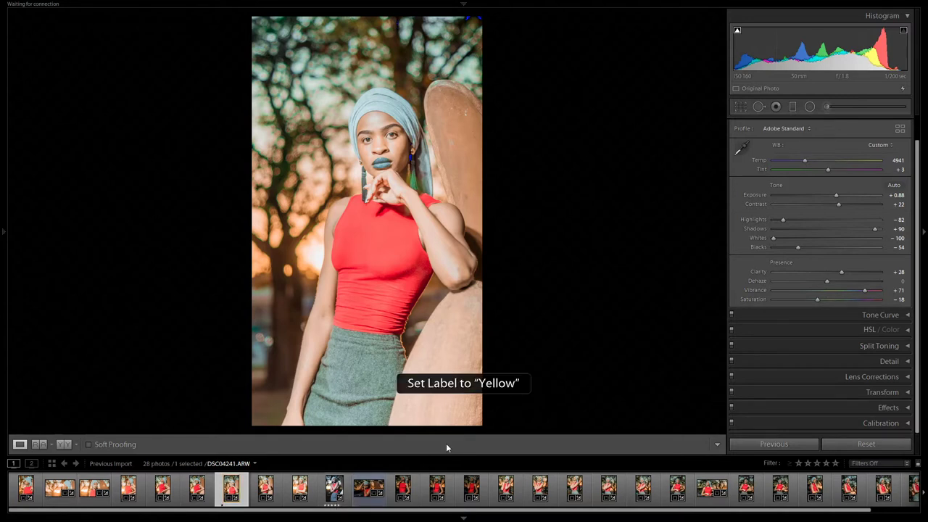
key("8")
key("9")
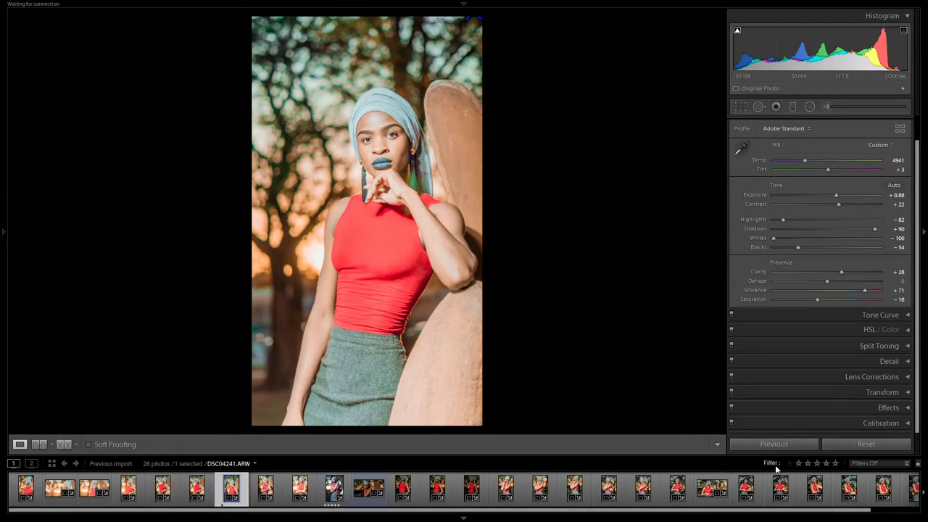
Filter the filmstrip to 4 stars and higher, switch to the Rated filter preset, and view both photos, ending on DSC04244.ARW
left_click(836, 464)
left_click(829, 462)
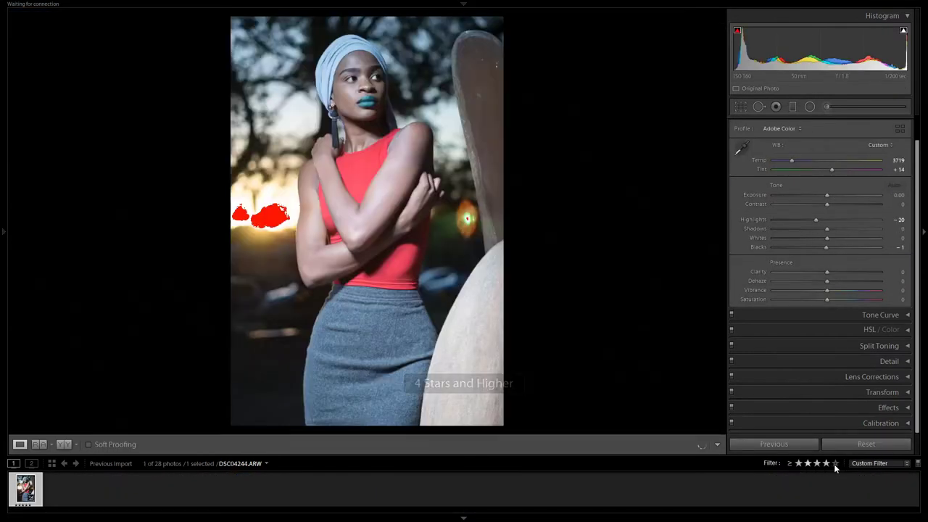
left_click(867, 462)
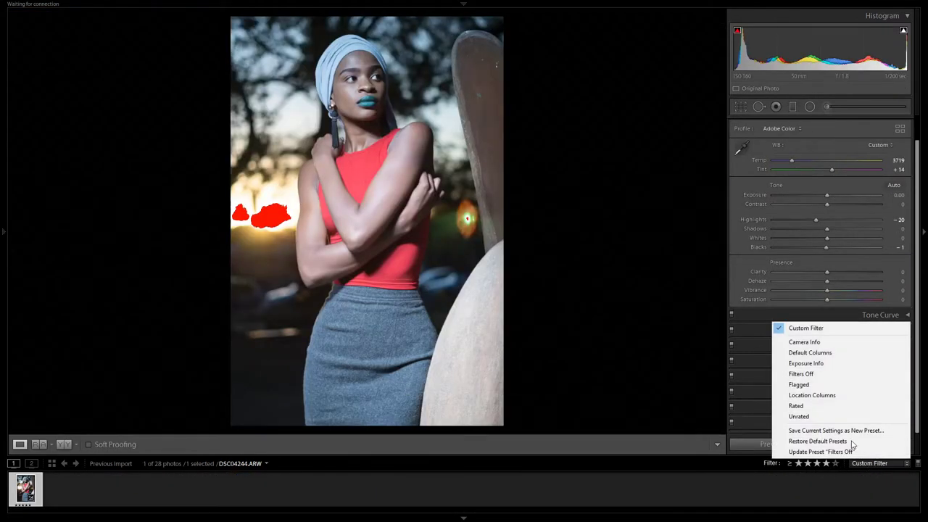
left_click(801, 407)
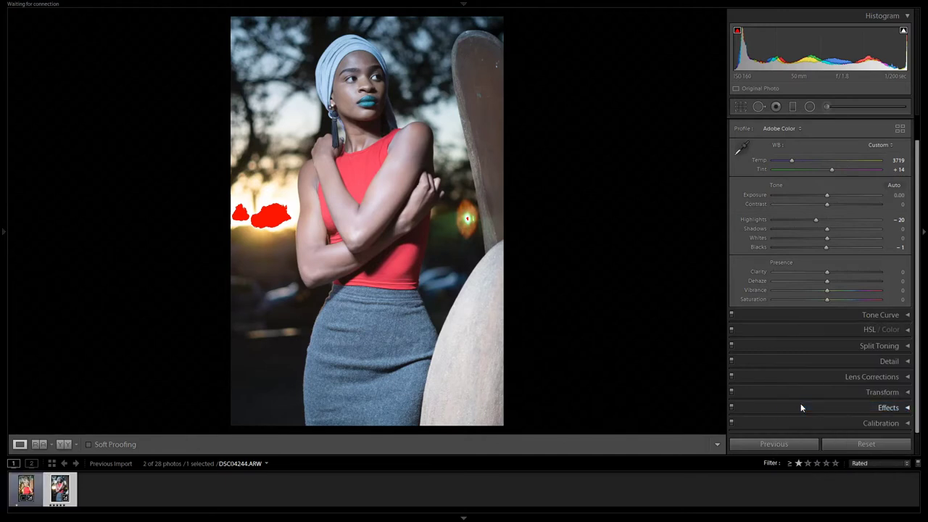
left_click(32, 490)
left_click(60, 489)
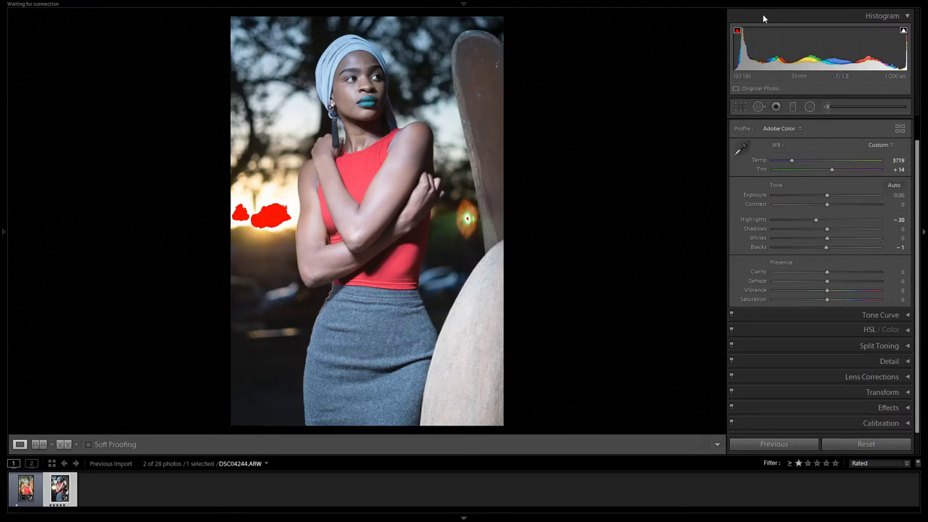
Collapse and reopen the Histogram, and toggle the highlight clipping warning off and on to compare the photo
left_click(906, 17)
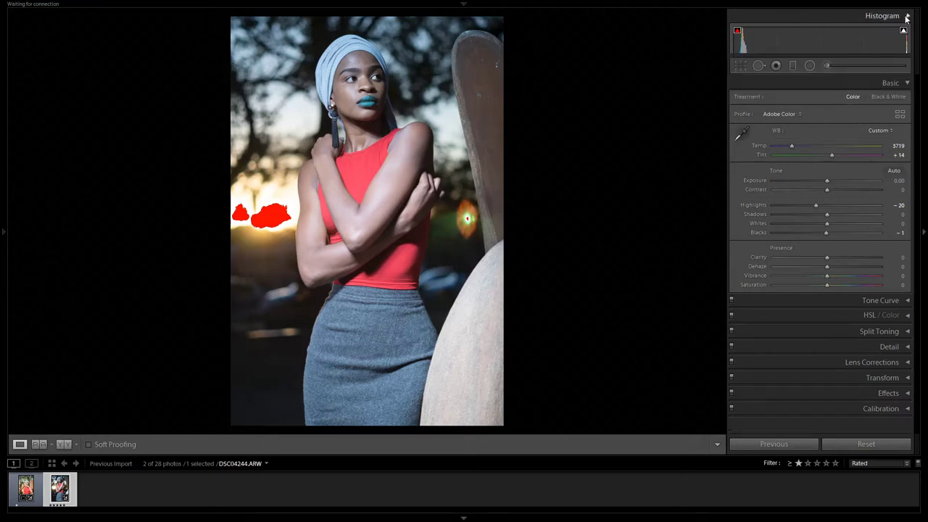
left_click(907, 16)
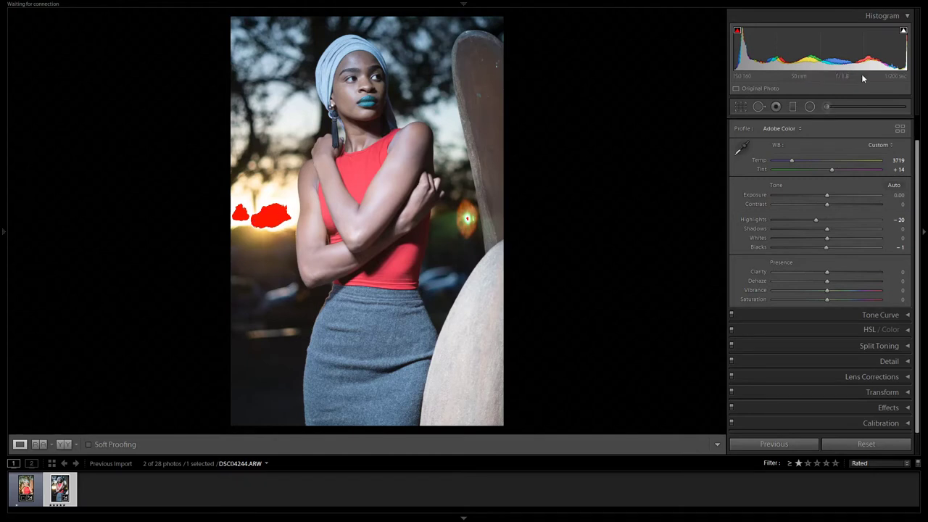
left_click(904, 33)
left_click(904, 32)
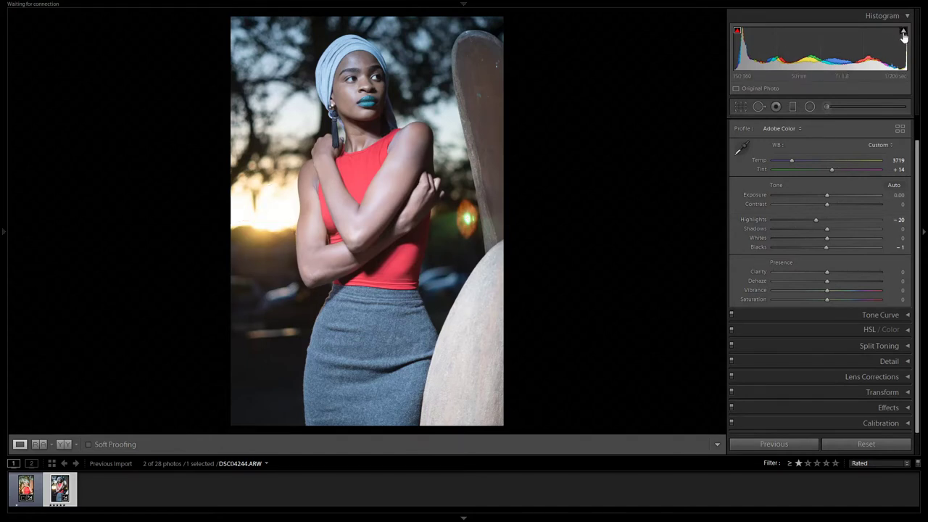
left_click(903, 32)
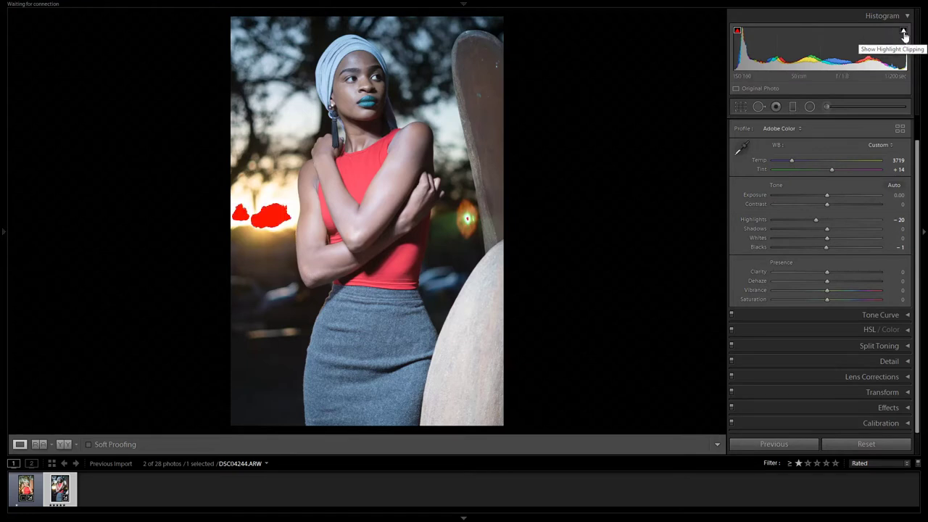
left_click(903, 32)
left_click(904, 32)
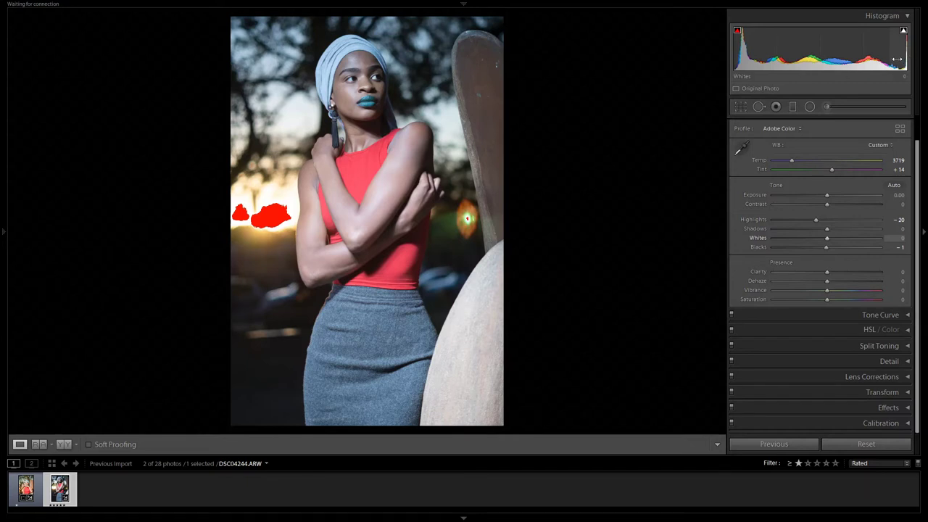
Toggle the highlight and shadow clipping warnings in the Histogram, leaving both of them shown
left_click(903, 32)
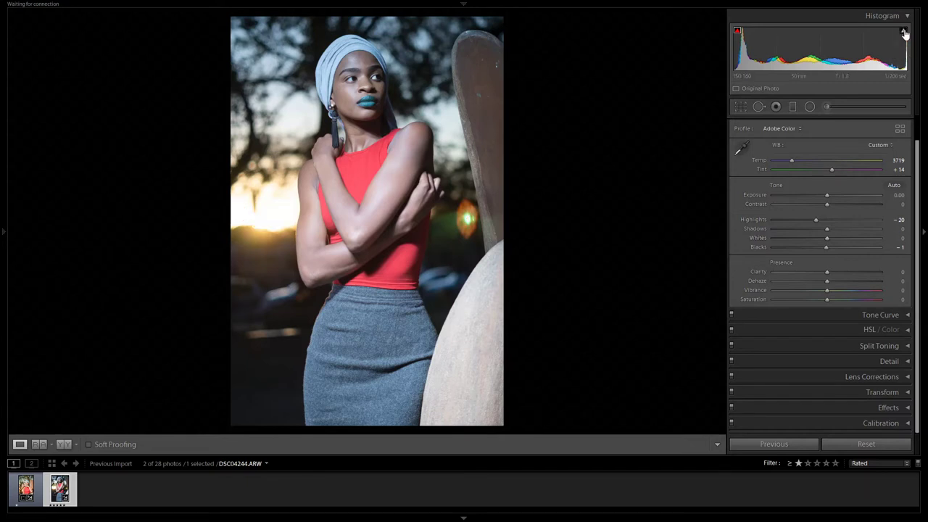
left_click(905, 33)
left_click(738, 34)
mouse_move(905, 35)
left_click(904, 34)
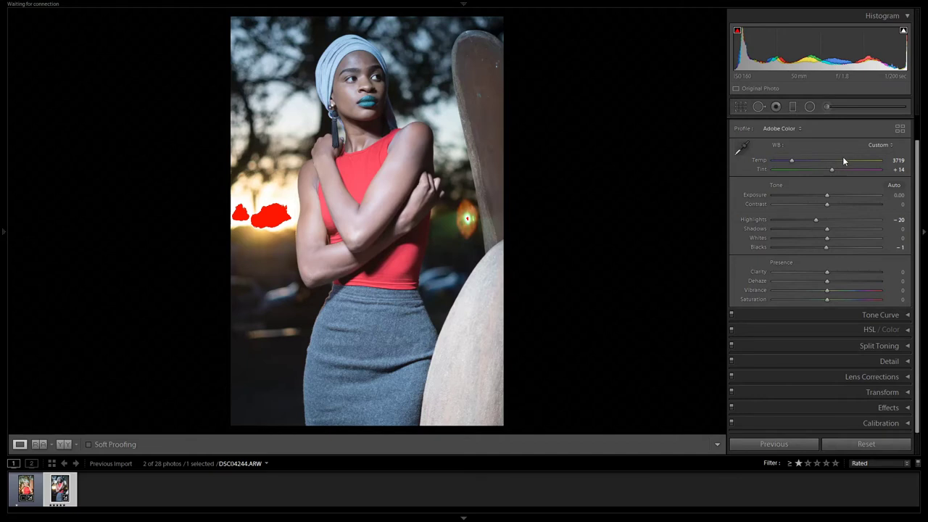
Raise the white balance temperature to 4081, and try the Auto and Daylight white balance presets
mouse_move(791, 160)
left_mouse_down()
mouse_move(805, 159)
mouse_move(795, 160)
left_mouse_up()
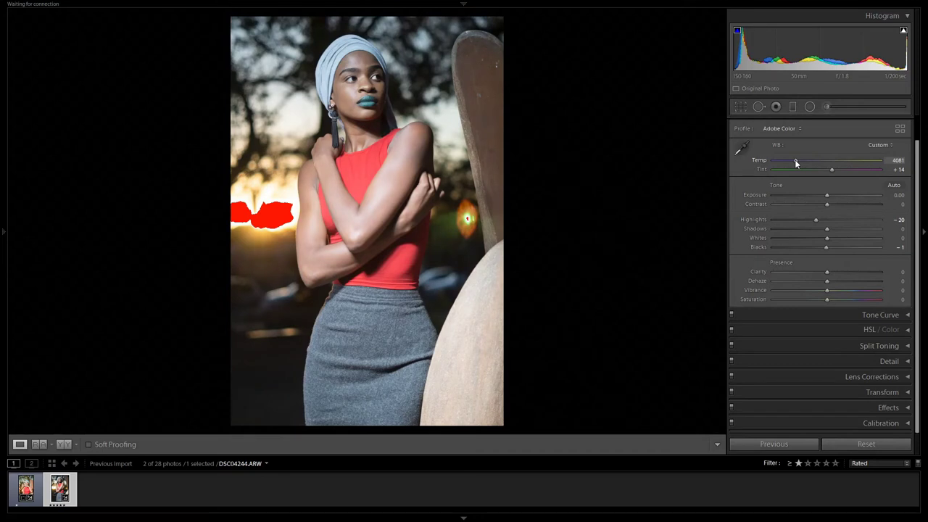
left_click(881, 145)
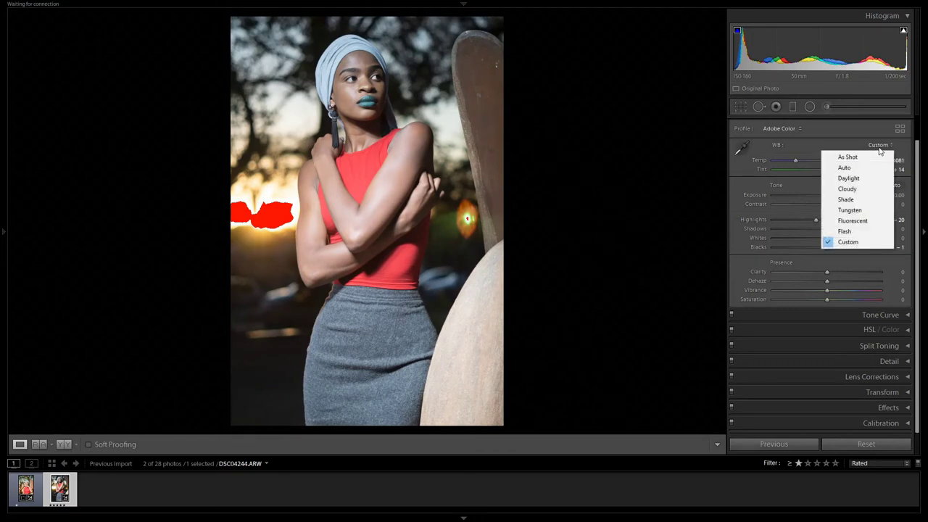
left_click(852, 168)
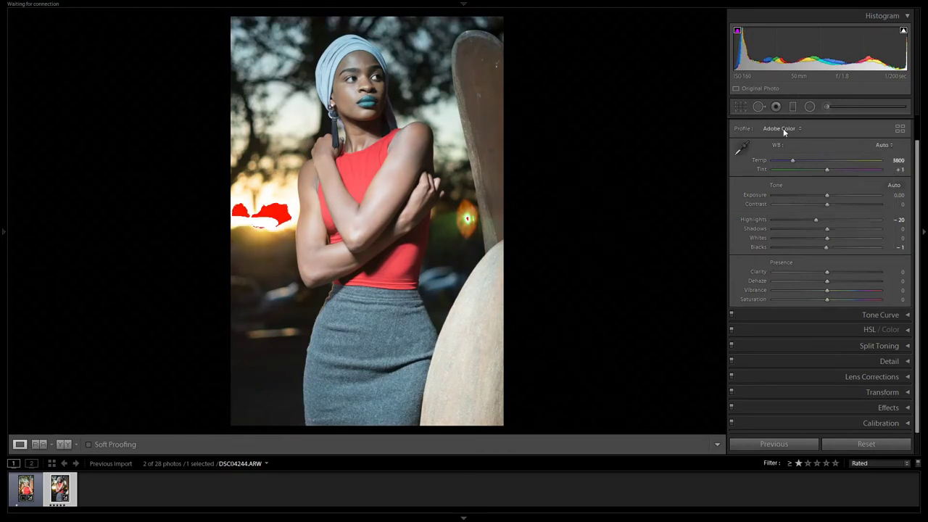
left_click(885, 144)
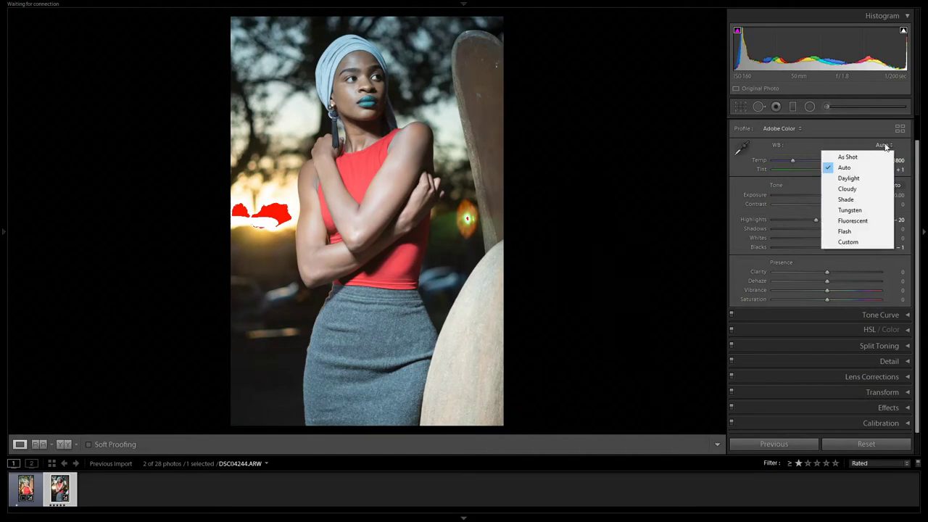
left_click(856, 179)
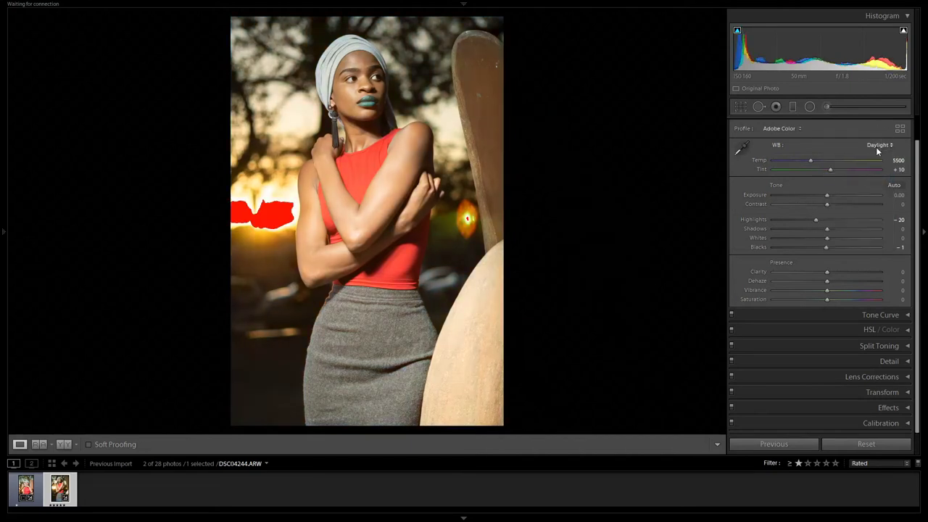
Try the Cloudy and Shade white balance presets on photo DSC04244.ARW
left_click(877, 146)
left_click(850, 189)
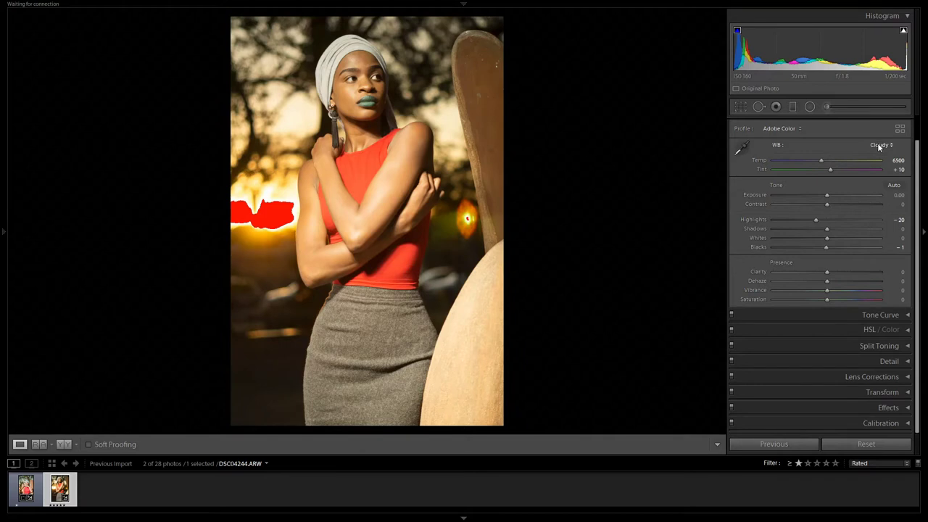
left_click(877, 144)
left_click(852, 199)
left_click(881, 145)
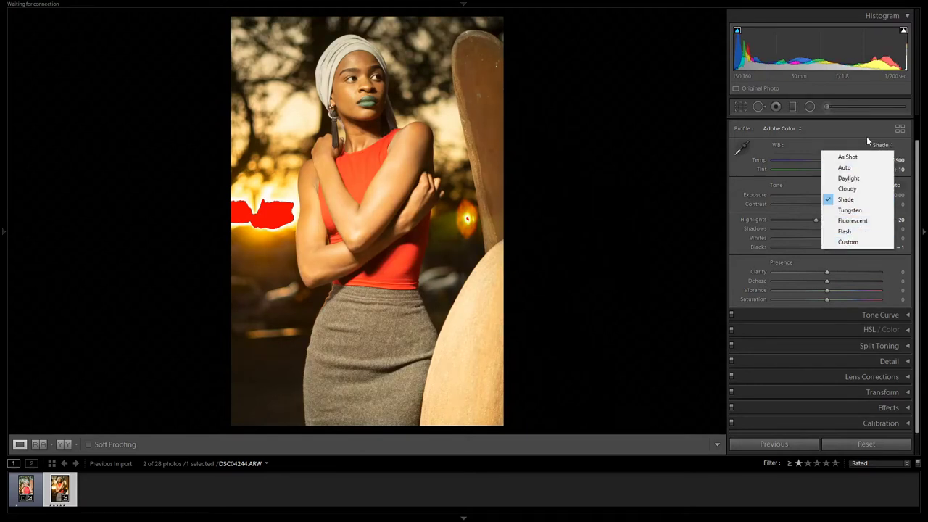
left_click(811, 148)
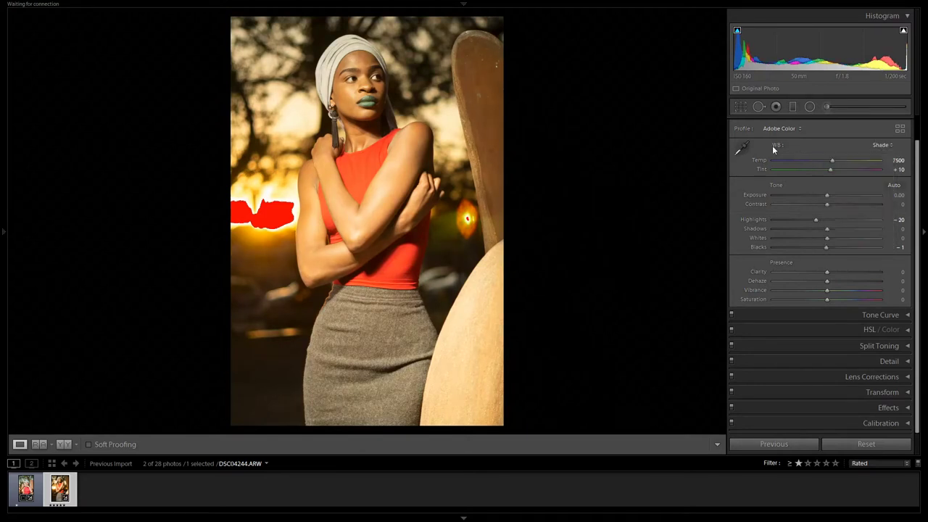
Restore the white balance to As Shot and try a warm temperature of 6796
left_click(879, 145)
left_click(854, 154)
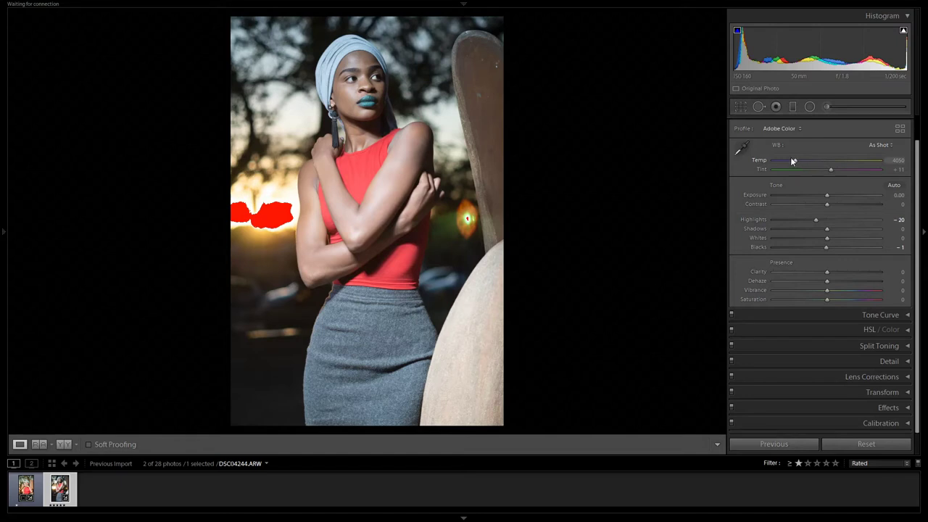
left_click_drag(792, 161, 825, 164)
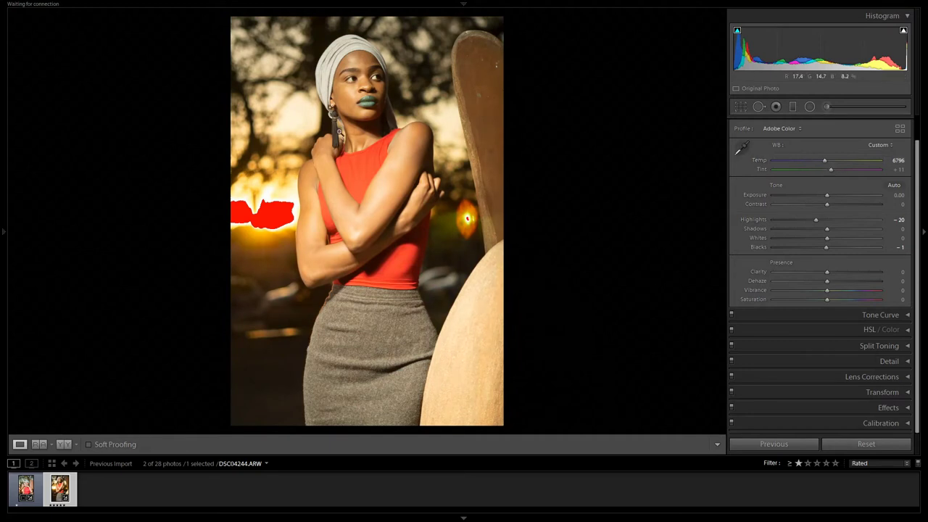
Cool the white balance temperature to 3674, fine-tune it to 3946, and set the tint to +17
left_click_drag(824, 161, 792, 162)
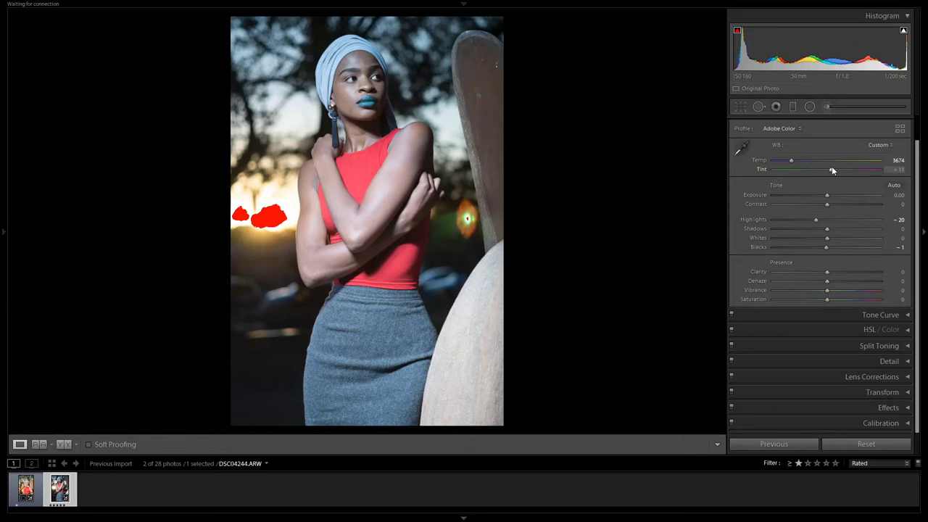
left_click_drag(831, 171, 832, 170)
left_click_drag(798, 162, 795, 159)
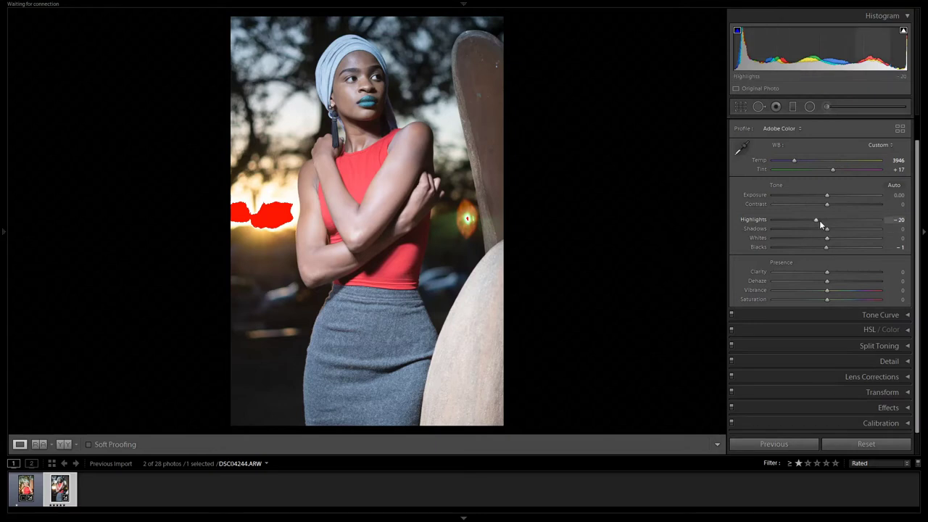
Try exposure values of -0.75, +1.61 and -1.06, and return the exposure to 0.00
mouse_move(827, 194)
left_mouse_down()
mouse_move(836, 194)
mouse_move(818, 198)
left_mouse_up()
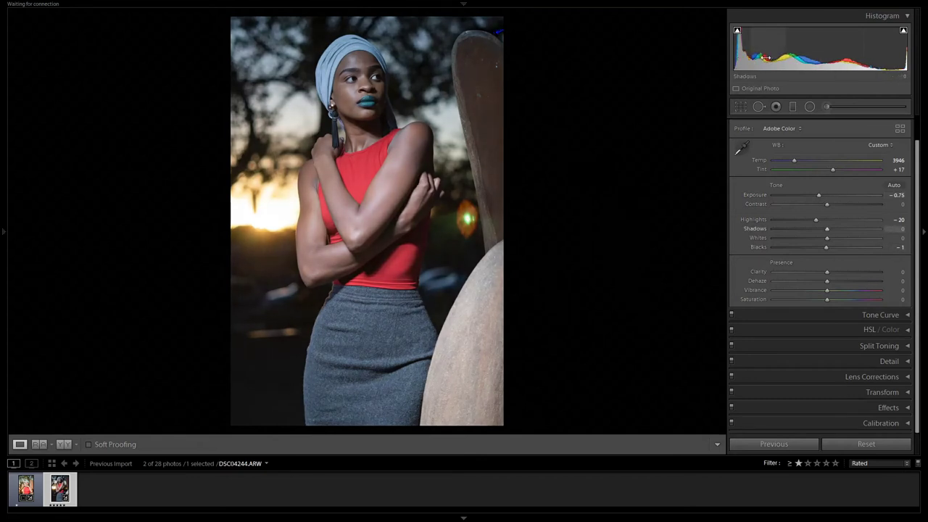
left_click_drag(818, 194, 844, 193)
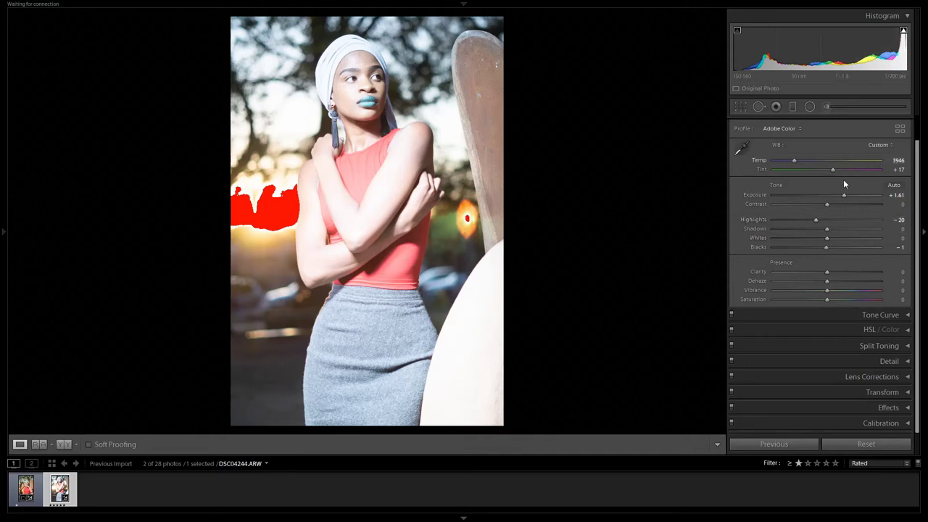
left_click_drag(844, 195, 815, 194)
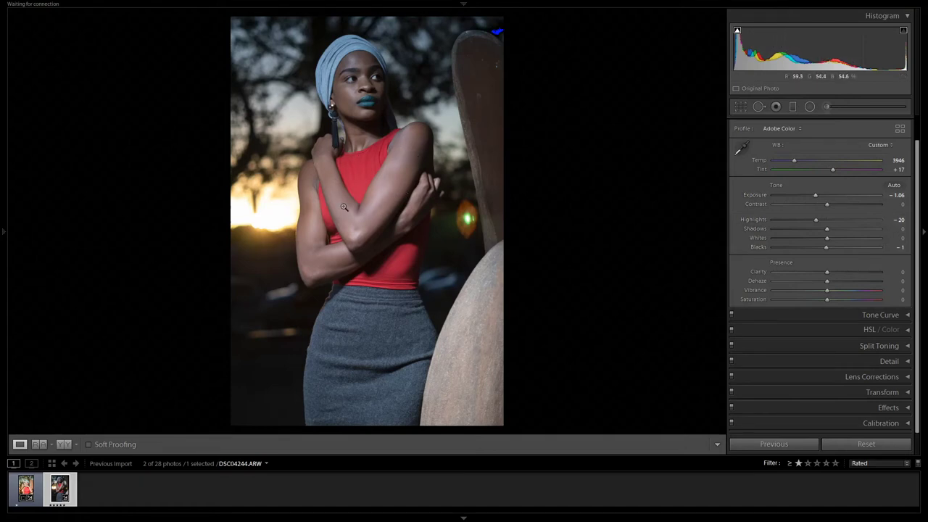
left_click_drag(816, 195, 827, 196)
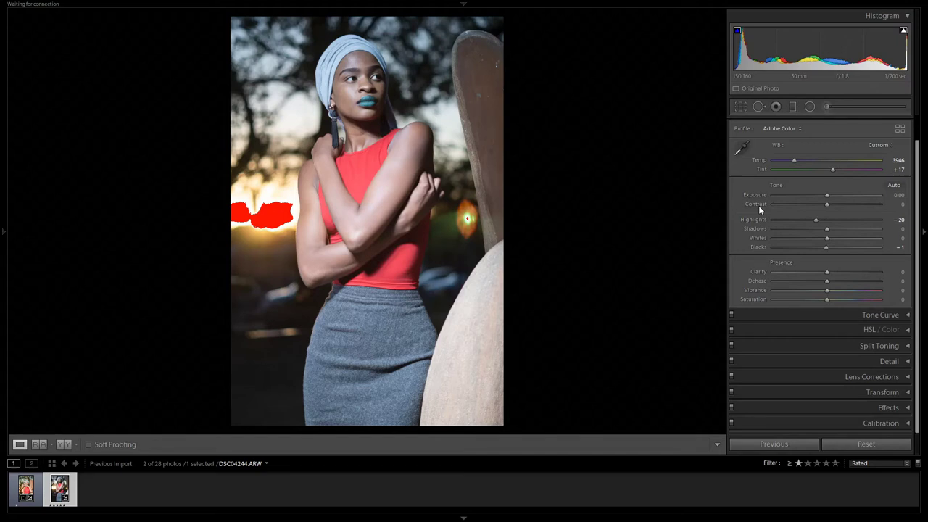
Try contrast at -67 and +61, and settle on a contrast of +6
left_click_drag(829, 205, 791, 207)
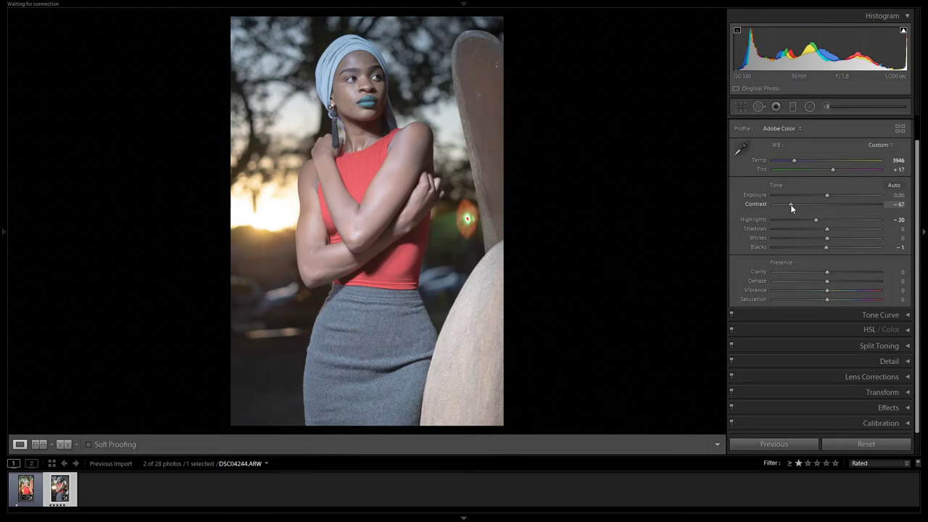
left_click_drag(790, 206, 859, 206)
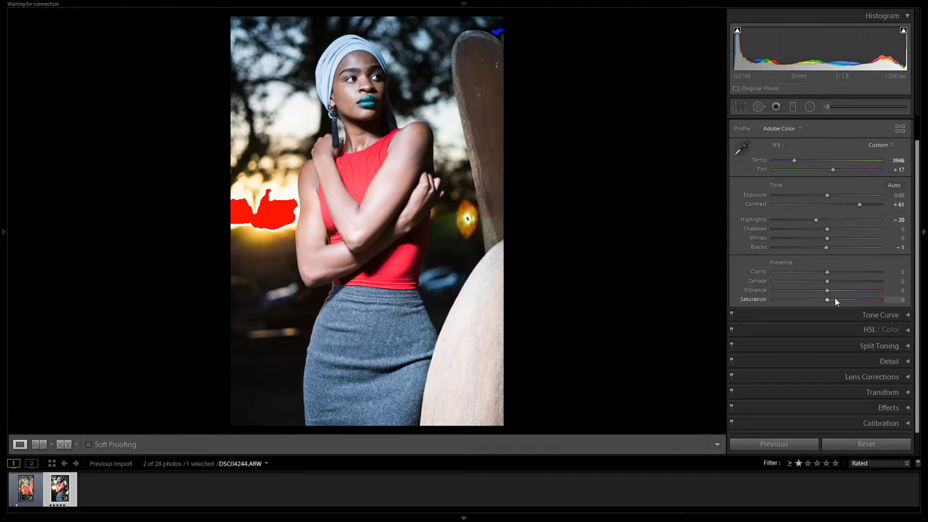
left_click_drag(858, 205, 831, 205)
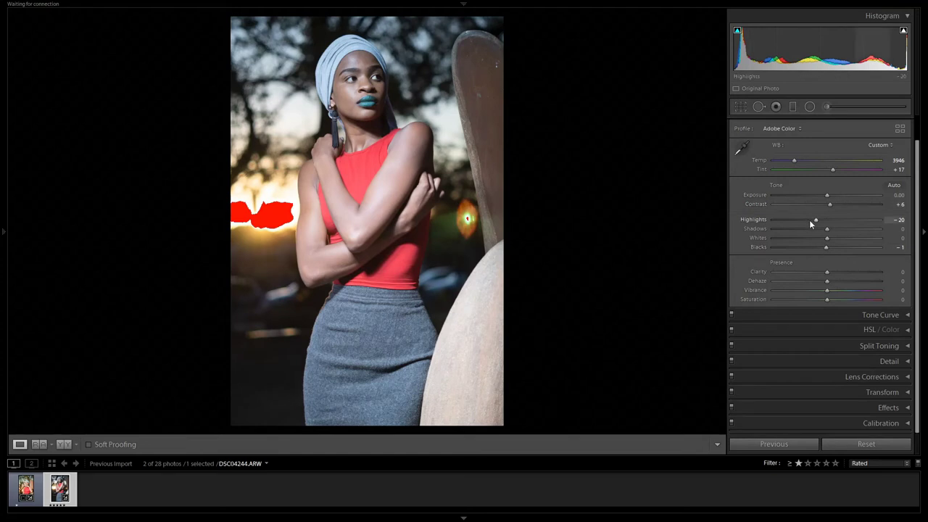
Adjust the photo's highlights to -1, -2 and finally -35 to recover the bright sky
mouse_move(818, 221)
left_mouse_down()
mouse_move(830, 224)
mouse_move(812, 222)
left_mouse_up()
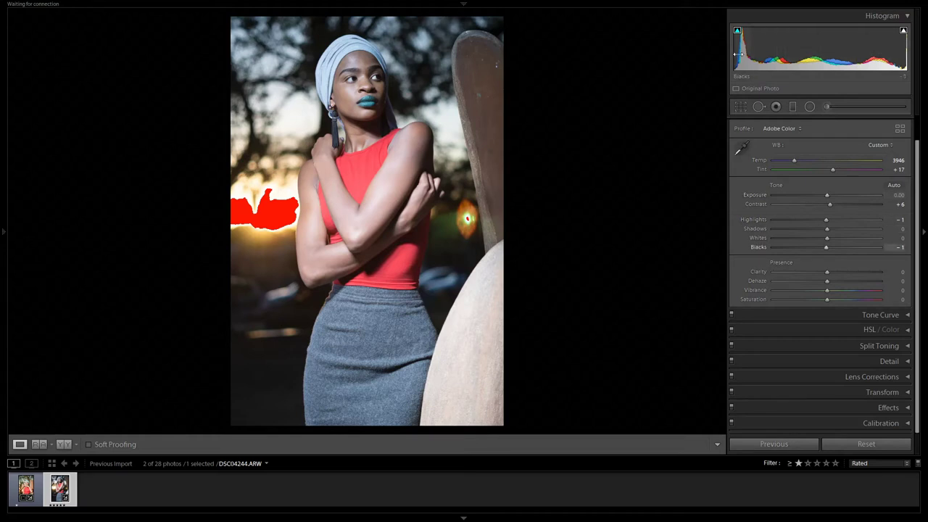
mouse_move(827, 220)
left_mouse_down()
mouse_move(862, 222)
mouse_move(785, 224)
mouse_move(826, 226)
left_mouse_up()
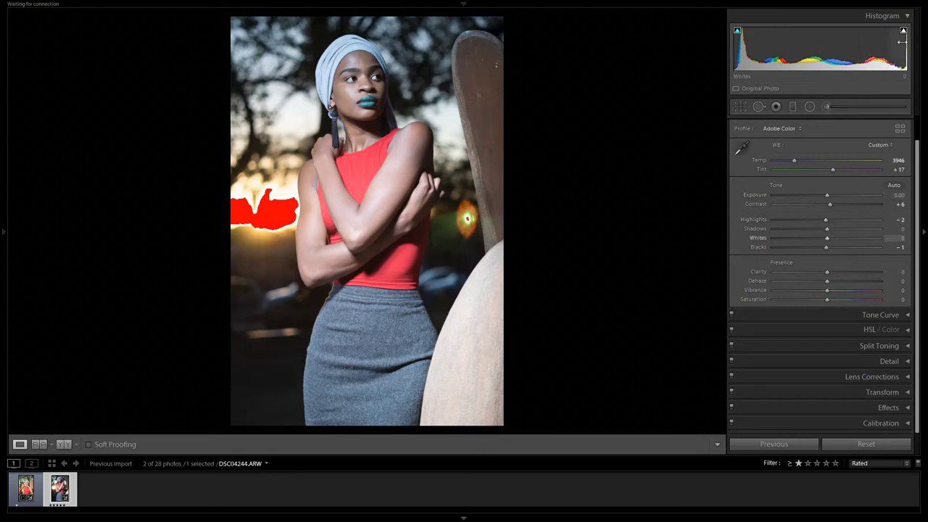
left_click_drag(826, 219, 808, 227)
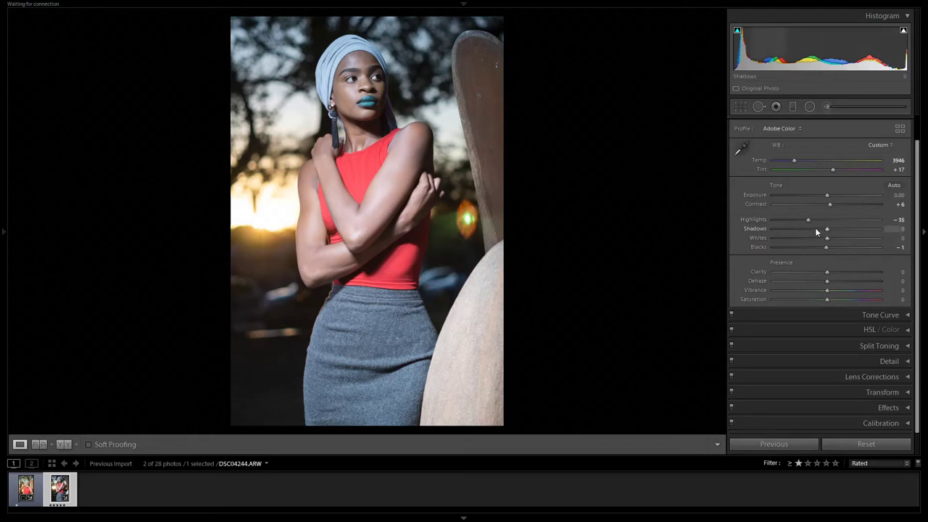
Try the shadows at -96 and +92, and settle on a shadows value of +43
left_click_drag(825, 229, 773, 230)
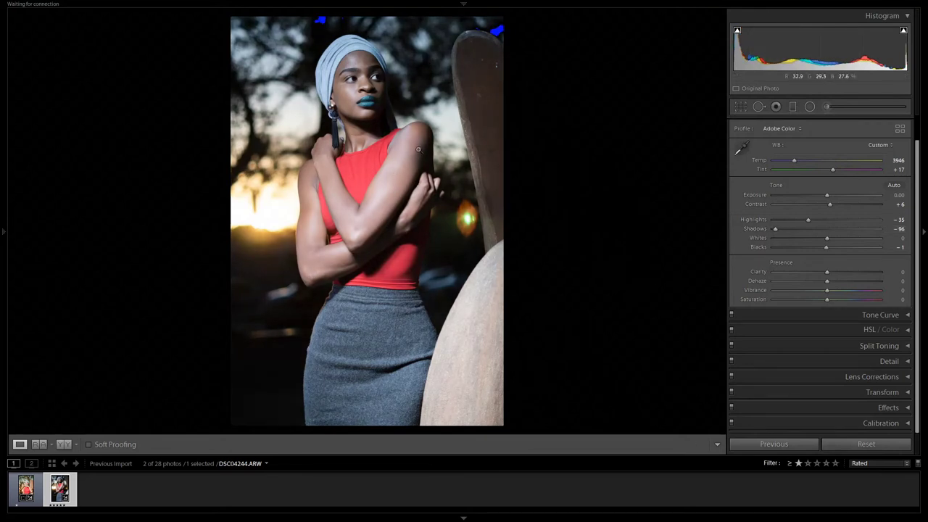
left_click_drag(774, 229, 873, 231)
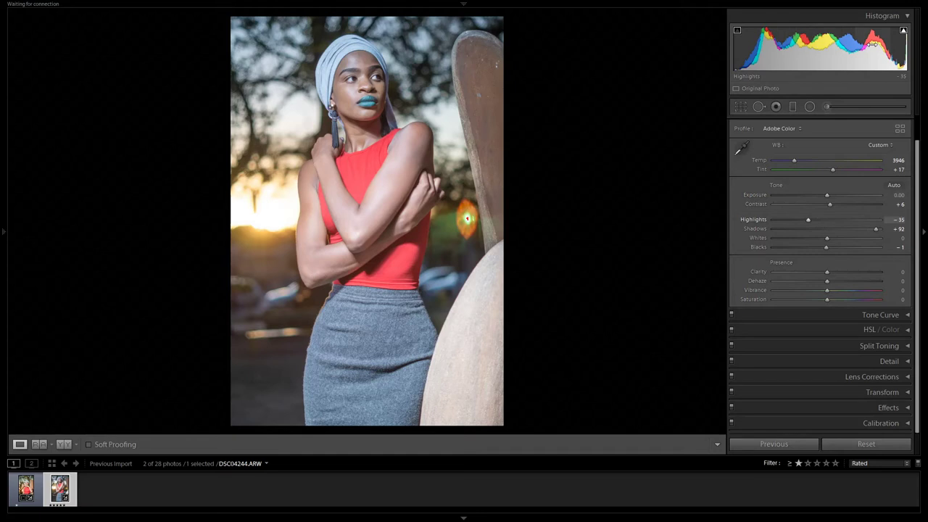
left_click_drag(871, 229, 848, 228)
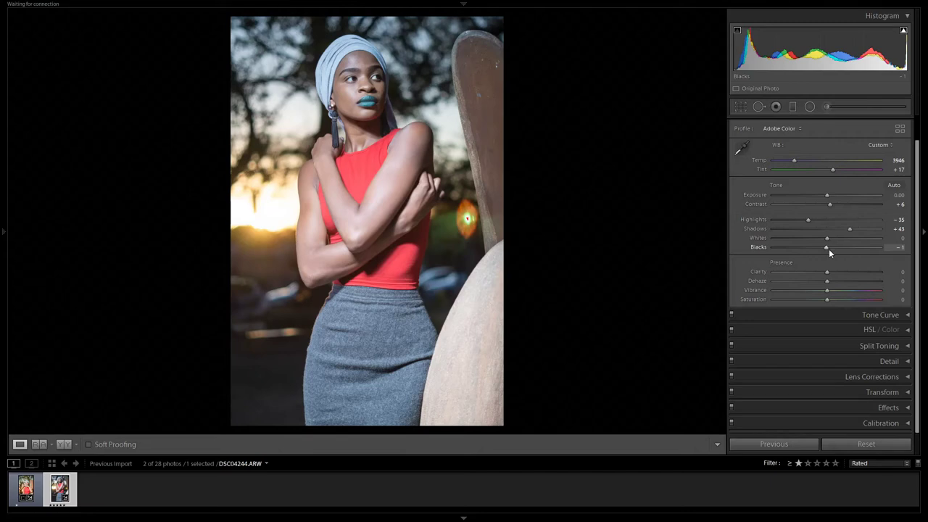
Try the blacks at +58 and the whites at +3 and +11, and settle on whites -9 and blacks +25
mouse_move(829, 248)
left_mouse_down()
mouse_move(785, 251)
mouse_move(863, 253)
mouse_move(779, 240)
mouse_move(866, 241)
mouse_move(828, 240)
left_mouse_up()
left_click_drag(830, 247, 859, 246)
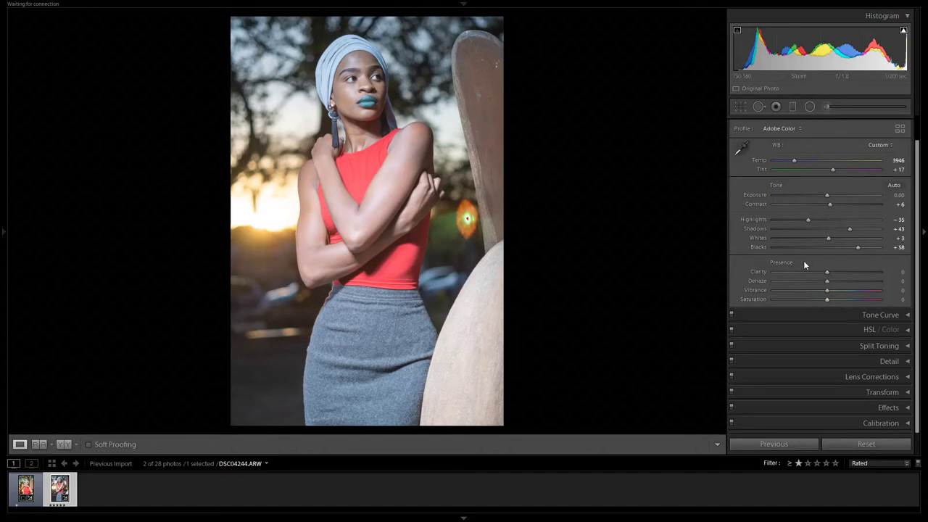
mouse_move(829, 238)
left_mouse_down()
mouse_move(854, 240)
mouse_move(833, 239)
left_mouse_up()
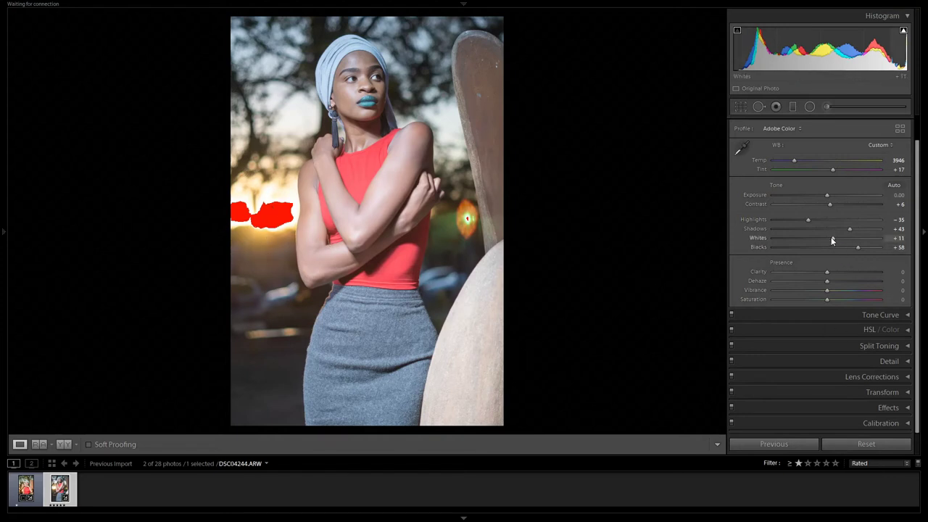
mouse_move(833, 238)
left_mouse_down()
mouse_move(822, 250)
mouse_move(839, 249)
left_mouse_up()
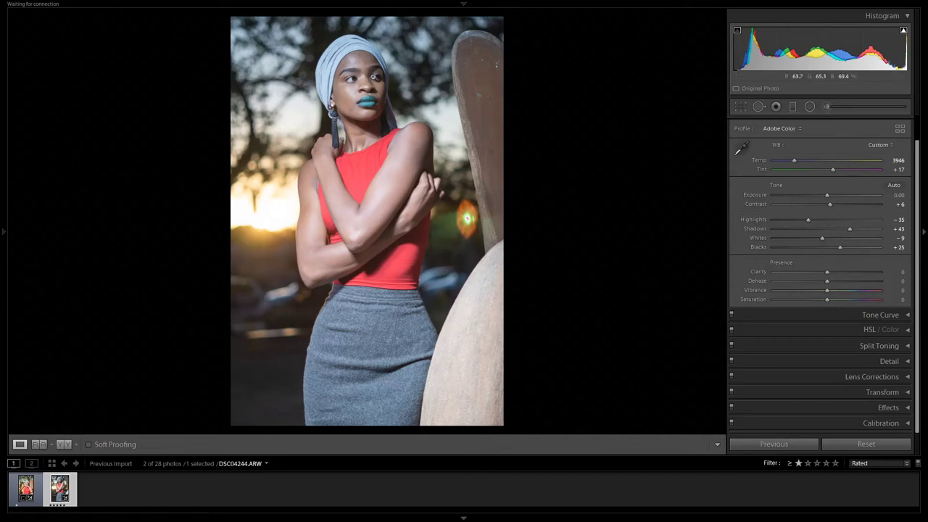
Try negative clarity, 0 and +33, set the clarity to -11, and check the skin texture on the face up close
left_click(359, 65)
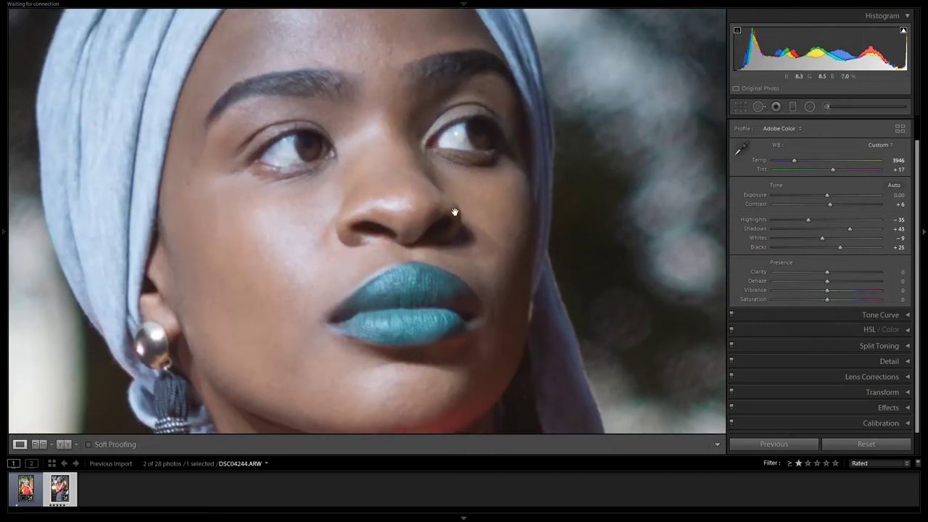
left_click_drag(826, 269, 799, 272)
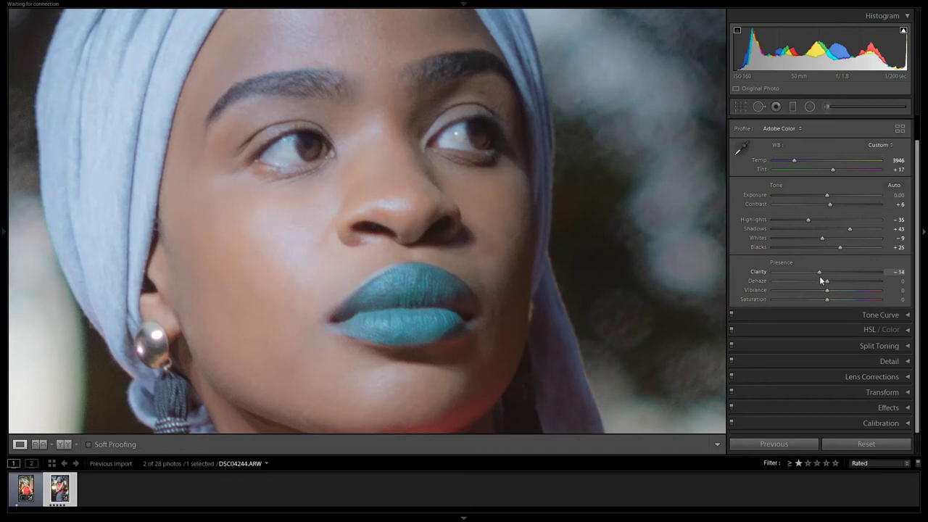
double_click(825, 276)
left_click(254, 153)
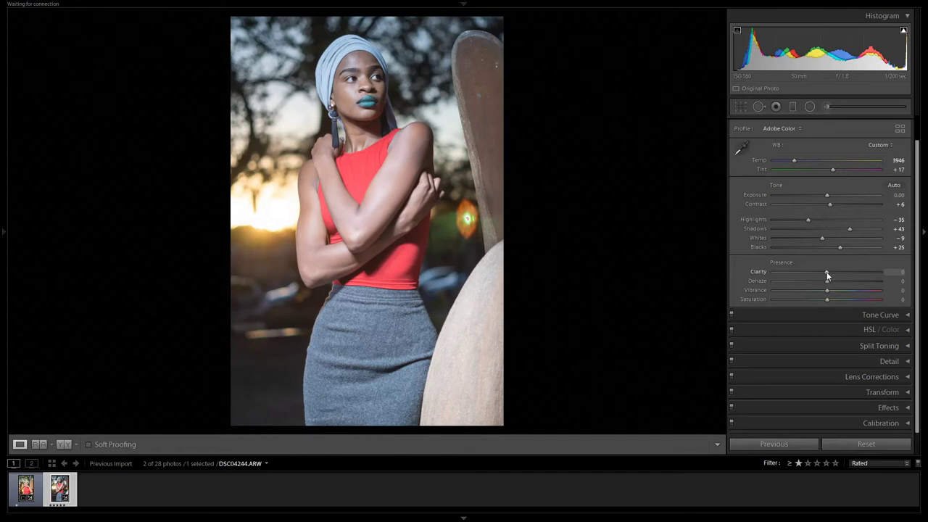
left_click_drag(834, 272, 844, 272)
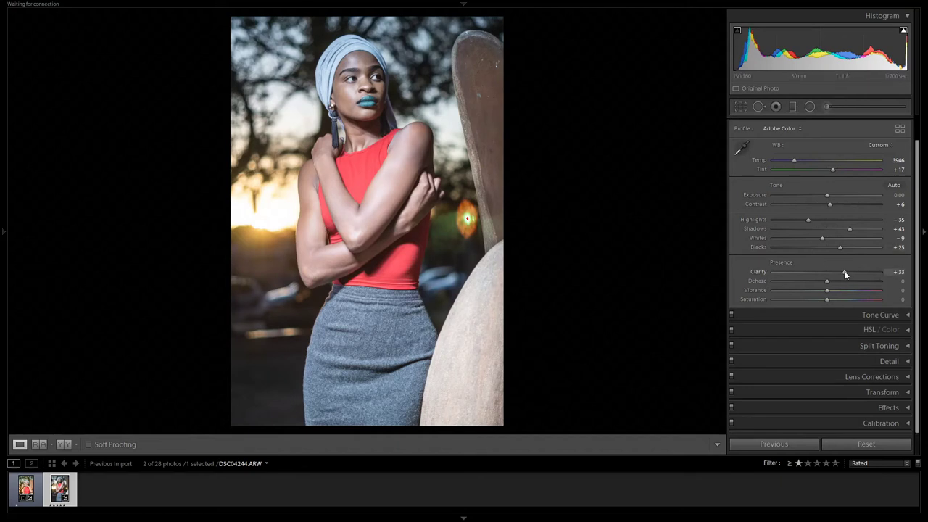
left_click_drag(837, 273, 823, 272)
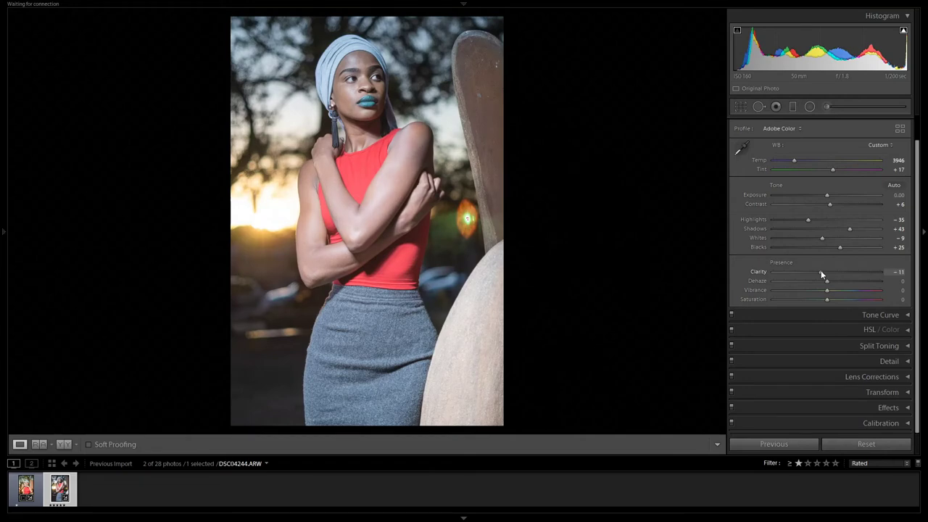
left_click(332, 84)
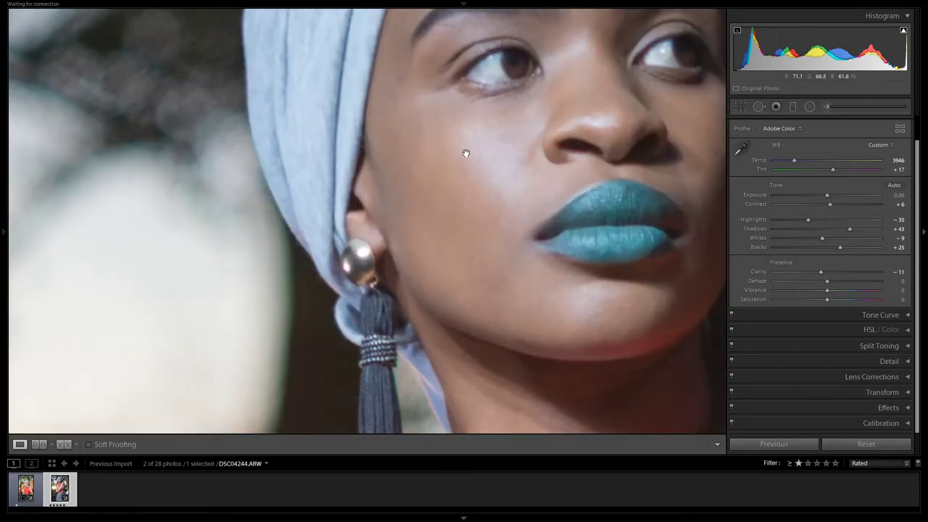
left_click(490, 158)
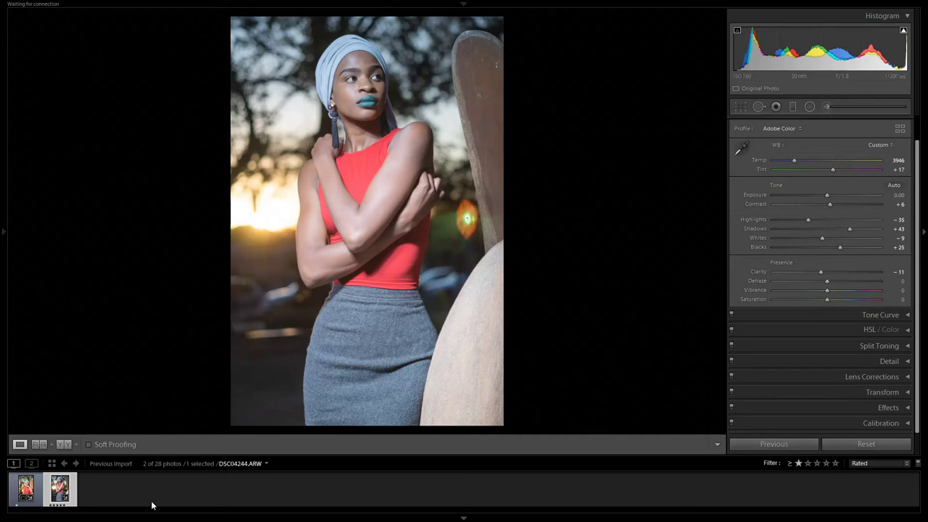
Set dehaze to +35, try vibrance at -100 and -1, and settle on saturation -15 and vibrance +31
mouse_move(828, 281)
left_mouse_down()
mouse_move(794, 281)
mouse_move(846, 282)
left_mouse_up()
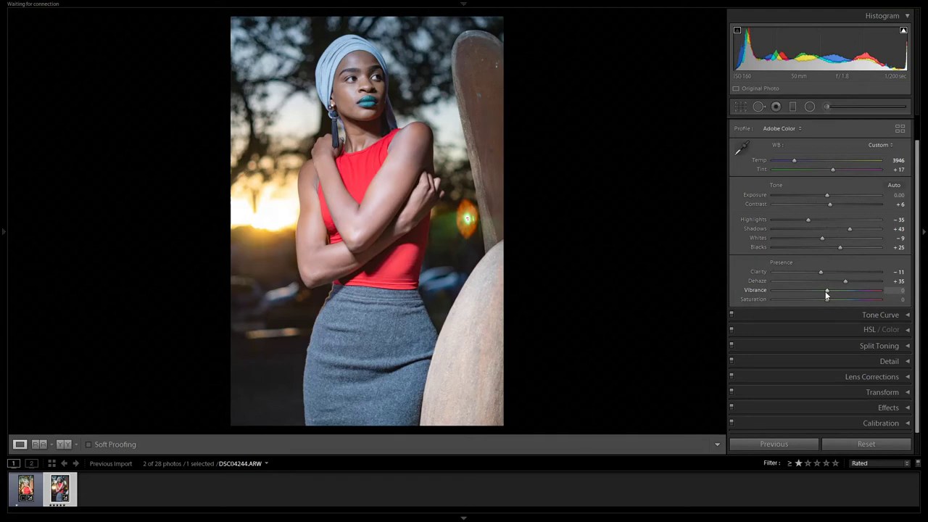
left_click_drag(827, 292, 752, 287)
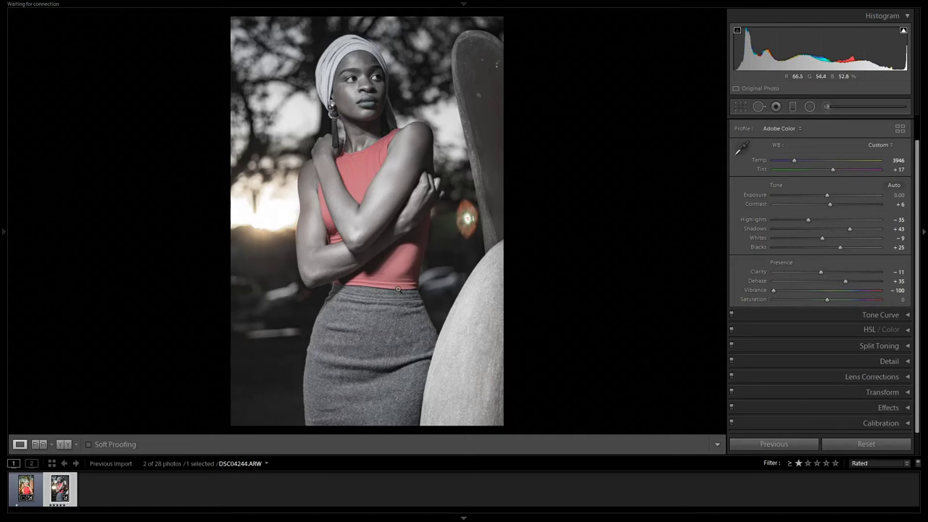
left_click_drag(773, 290, 825, 292)
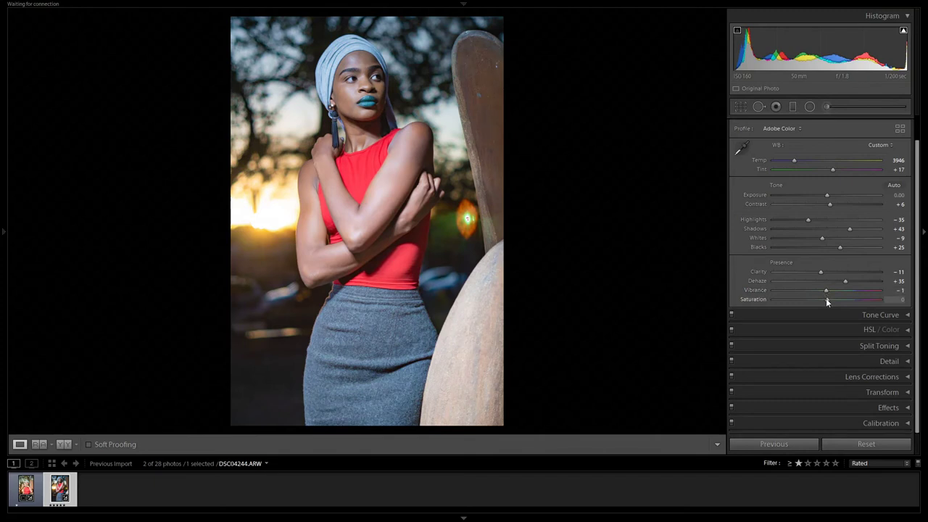
mouse_move(827, 299)
left_mouse_down()
mouse_move(761, 301)
mouse_move(888, 304)
mouse_move(824, 301)
left_mouse_up()
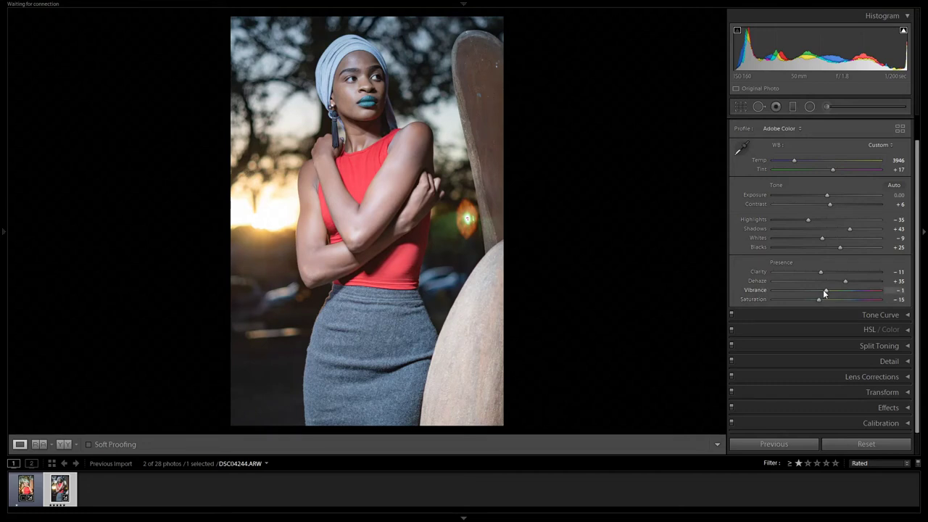
left_click_drag(824, 292, 841, 291)
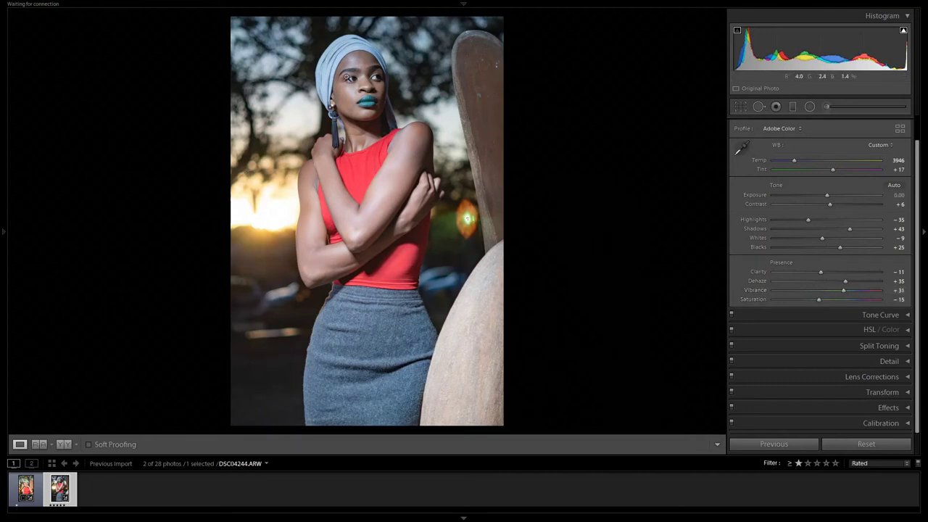
Reset all of the photo's adjustments to compare with the unedited version, and undo the reset
left_click(874, 446)
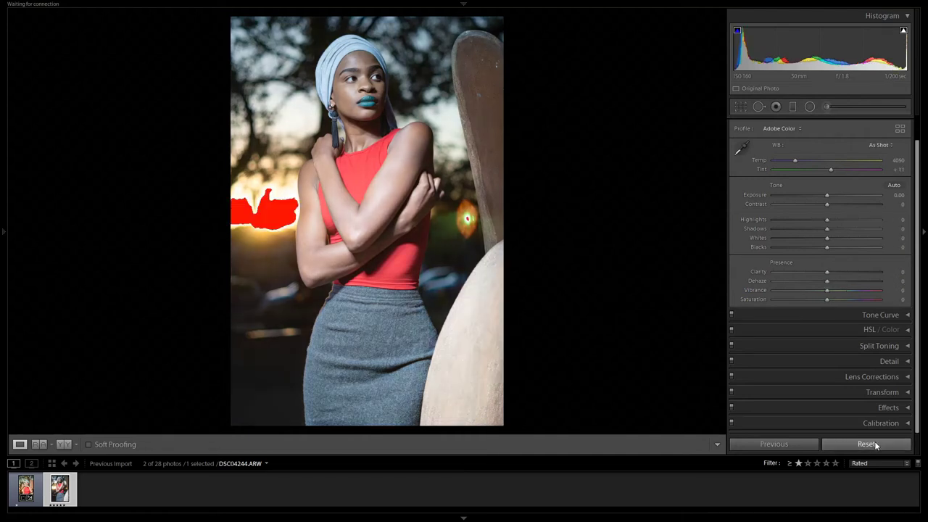
key("ctrl+z")
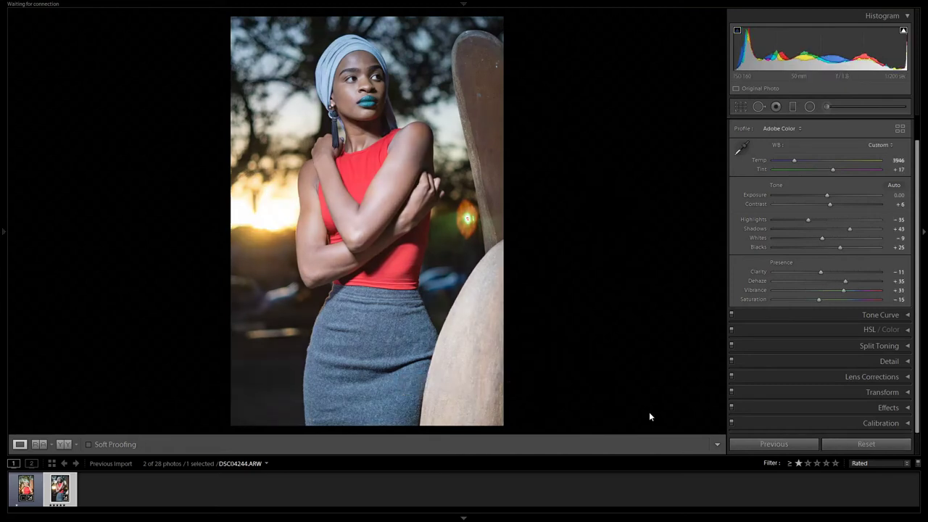
Expand the Tone Curve section, collapse the Basic section, and switch the tone curve to point curve editing
scroll(904, 217, "up", 1)
scroll(904, 290, "down", 1)
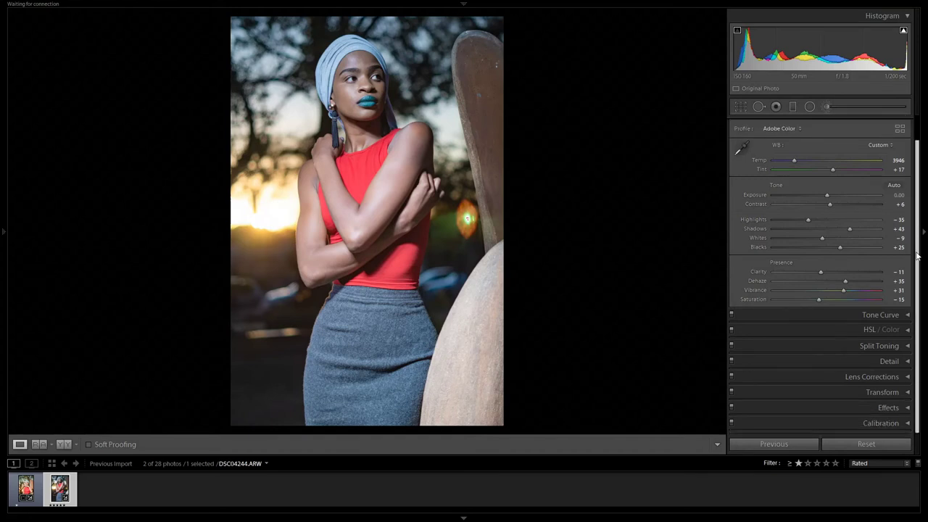
left_click(911, 317)
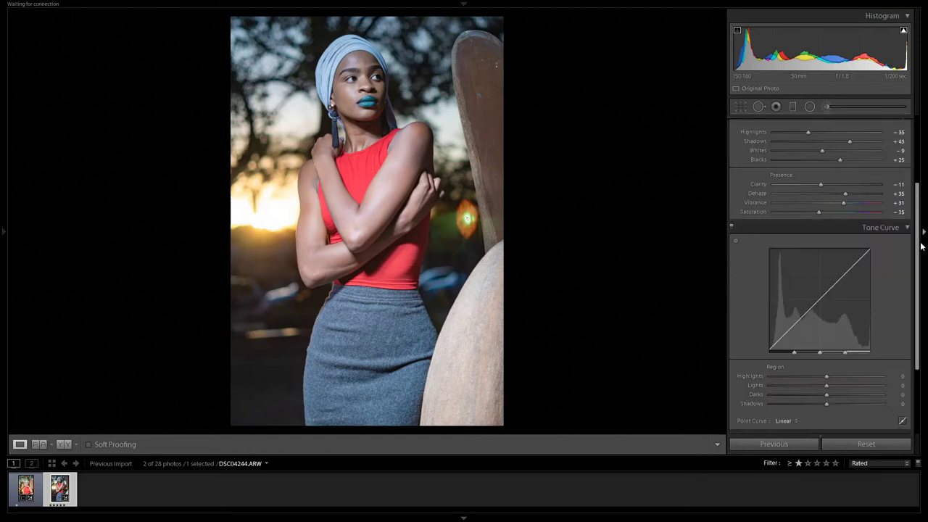
scroll(922, 247, "up", 5)
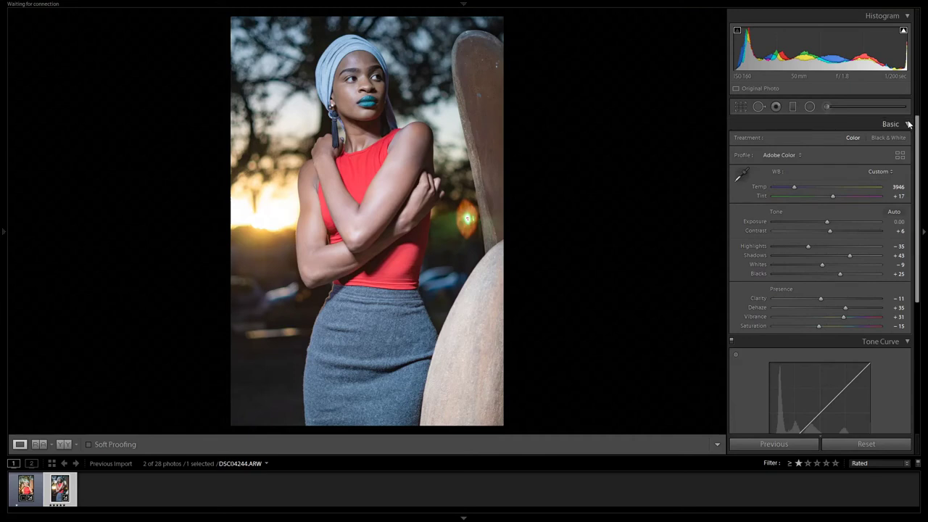
left_click(910, 125)
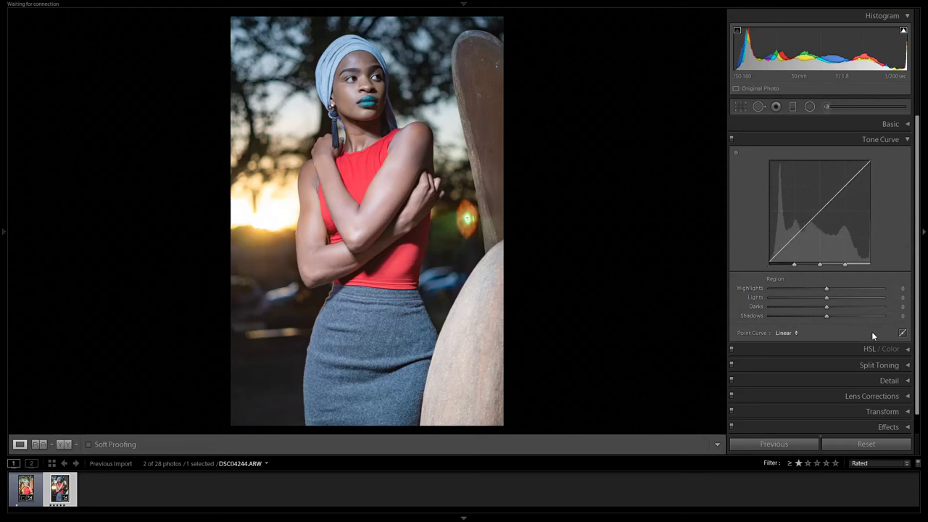
left_click(902, 333)
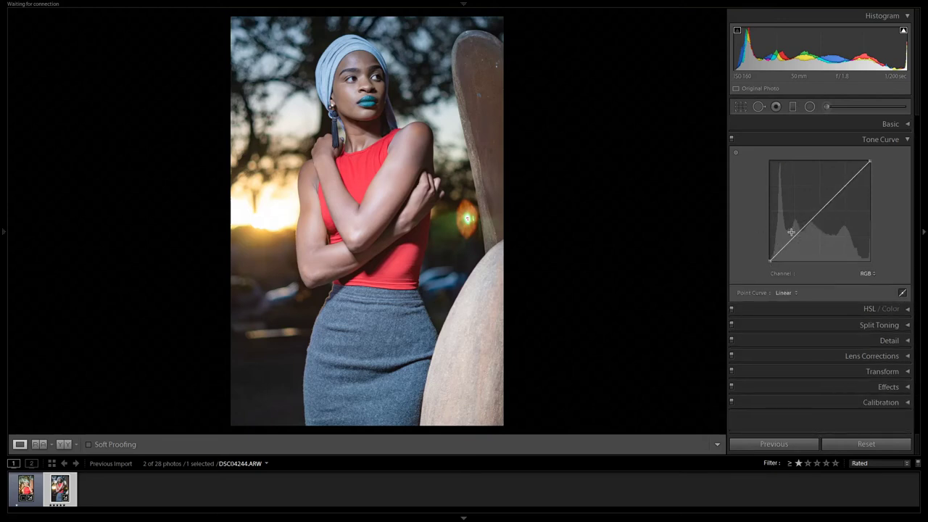
Try shaping the RGB point curve with shadow, highlight and midtone control points, moving the midtones up and down, and flatten the curve
left_click(780, 251)
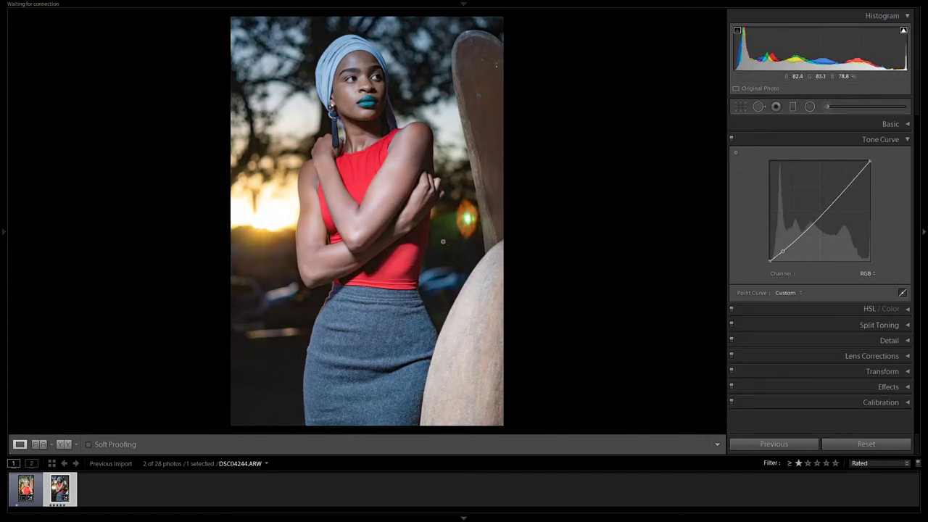
left_click(846, 184)
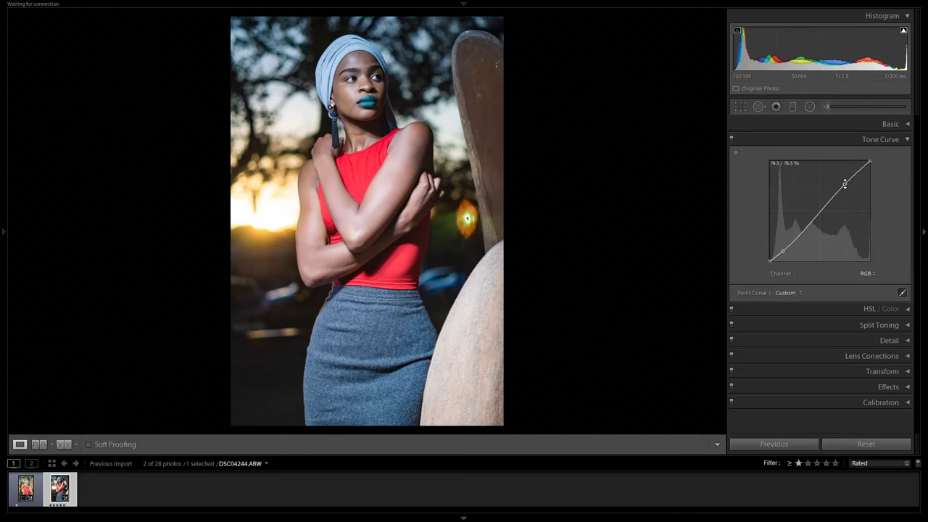
right_click(821, 218)
left_click(856, 223)
left_click(814, 215)
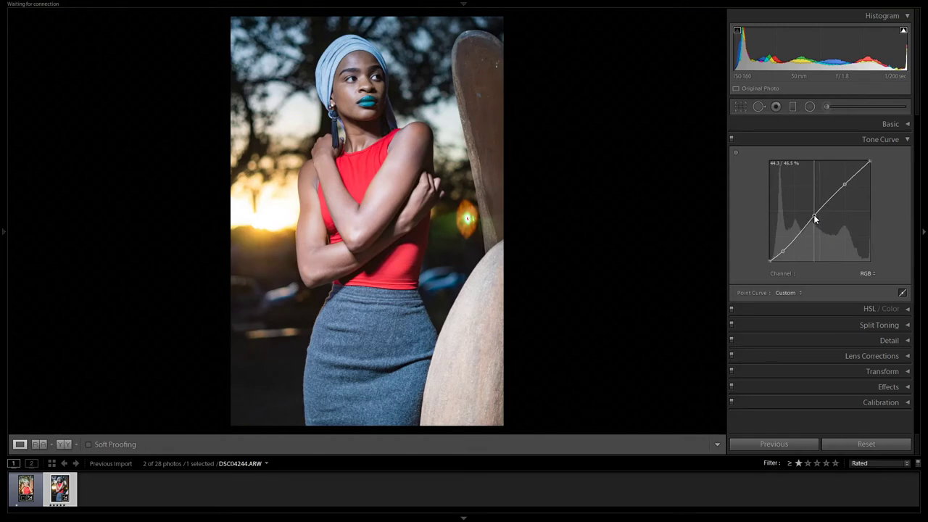
left_click_drag(814, 215, 812, 211)
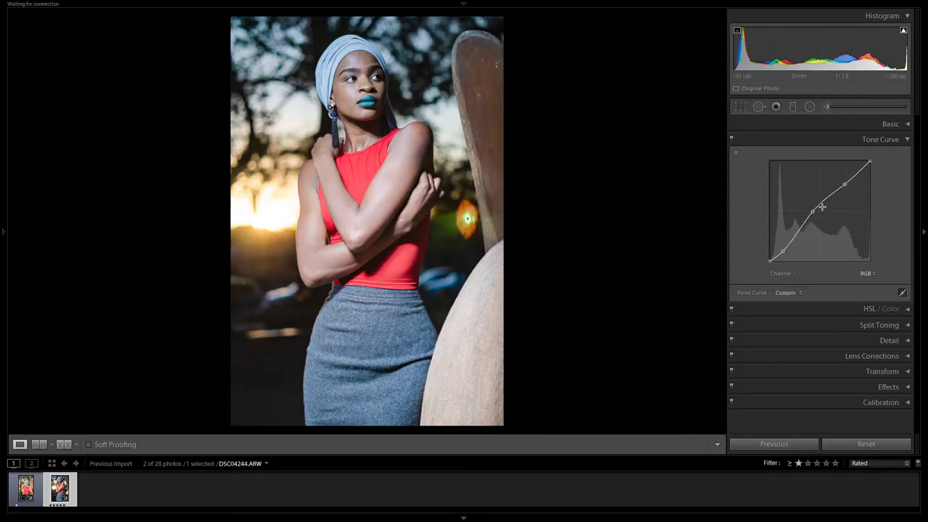
left_click_drag(813, 210, 820, 221)
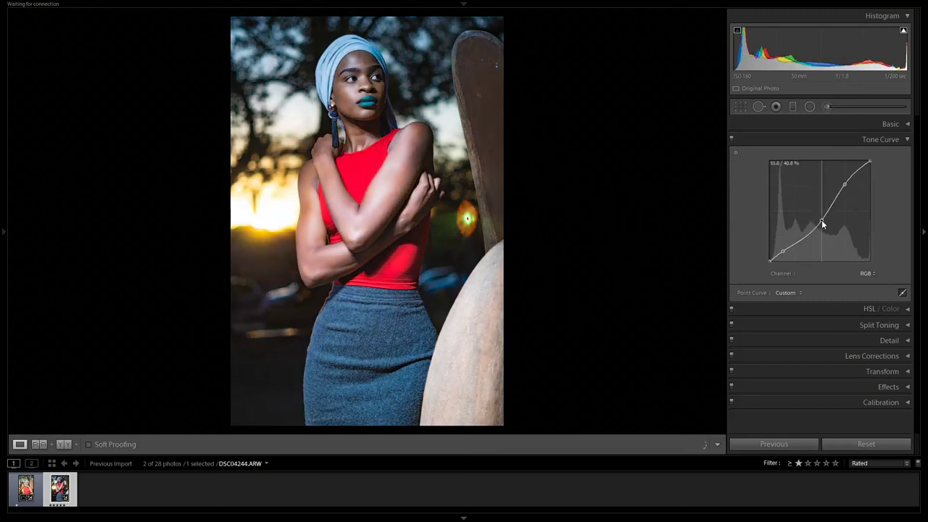
right_click(820, 220)
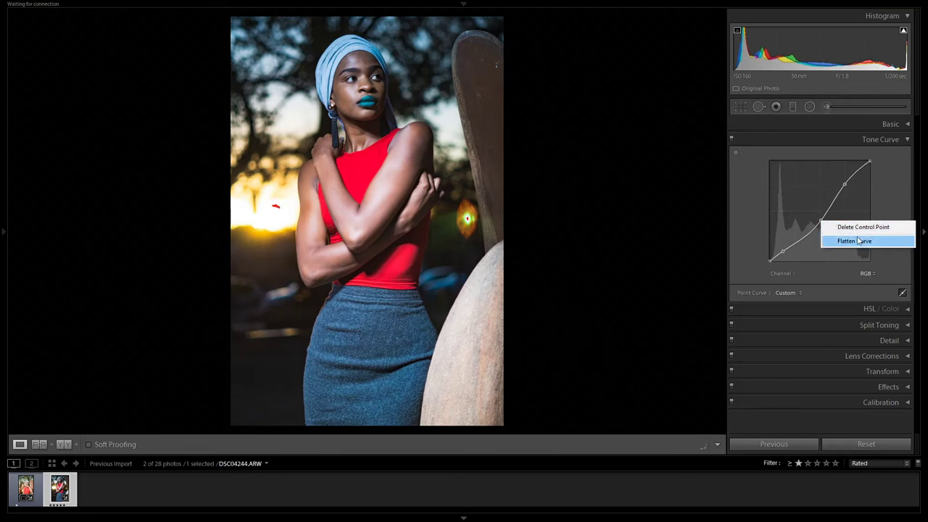
left_click(856, 242)
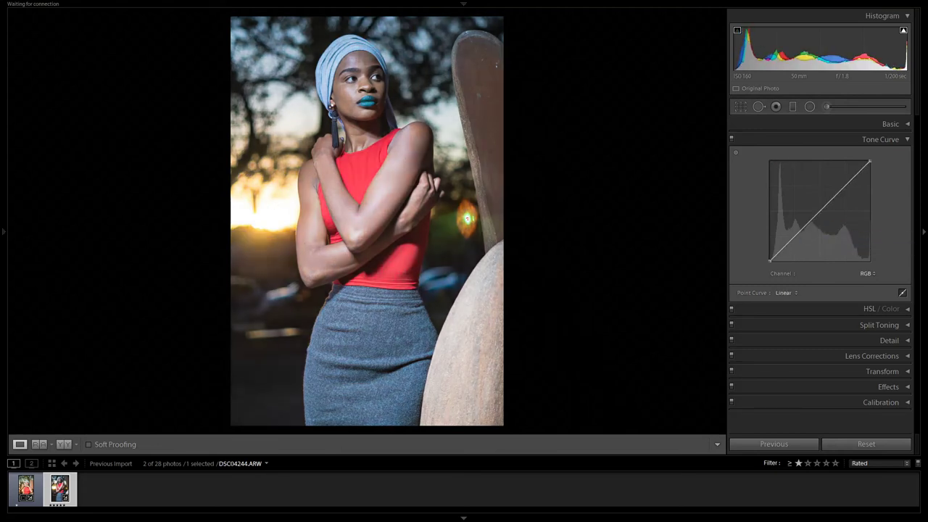
Collapse the Tone Curve section, expand the HSL section, and show its saturation sliders
left_click(908, 139)
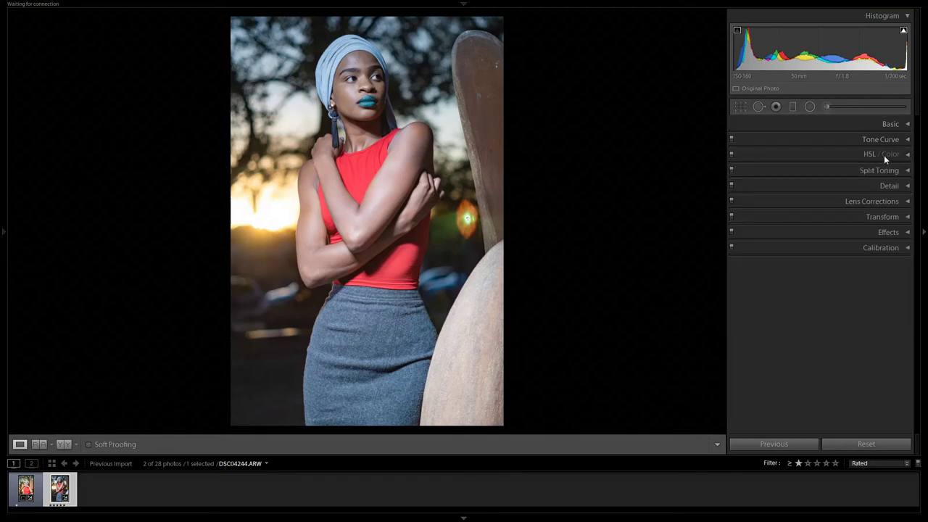
left_click(907, 156)
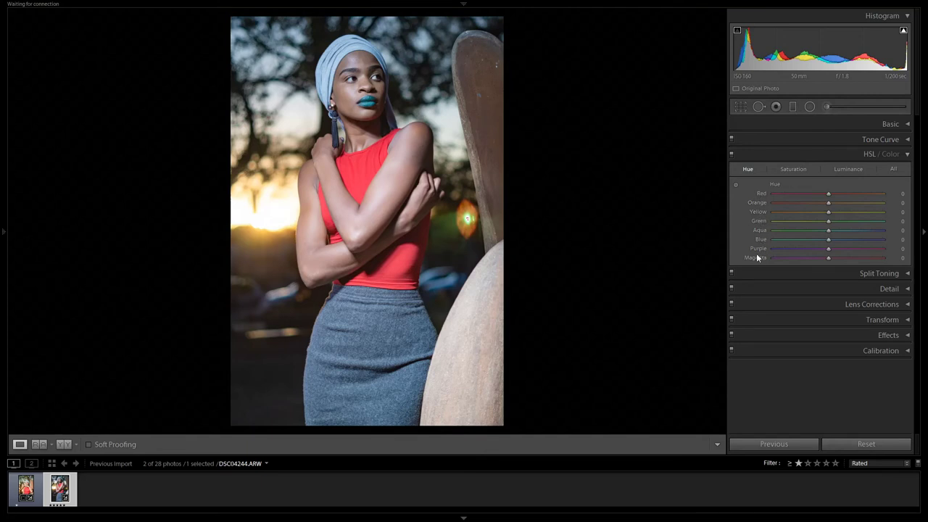
left_click(789, 170)
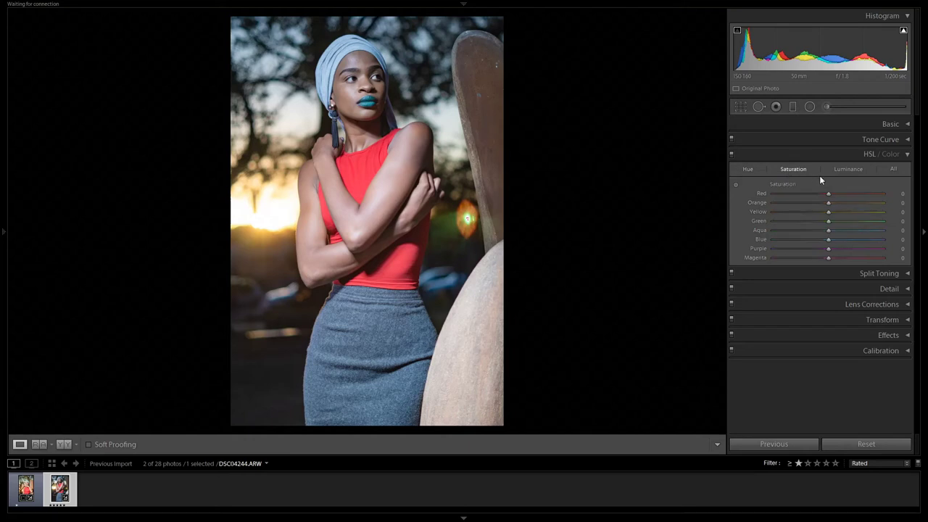
Show the HSL luminance sliders, try the red luminance at low and near-maximum levels, and settle it at about +12
left_click(847, 170)
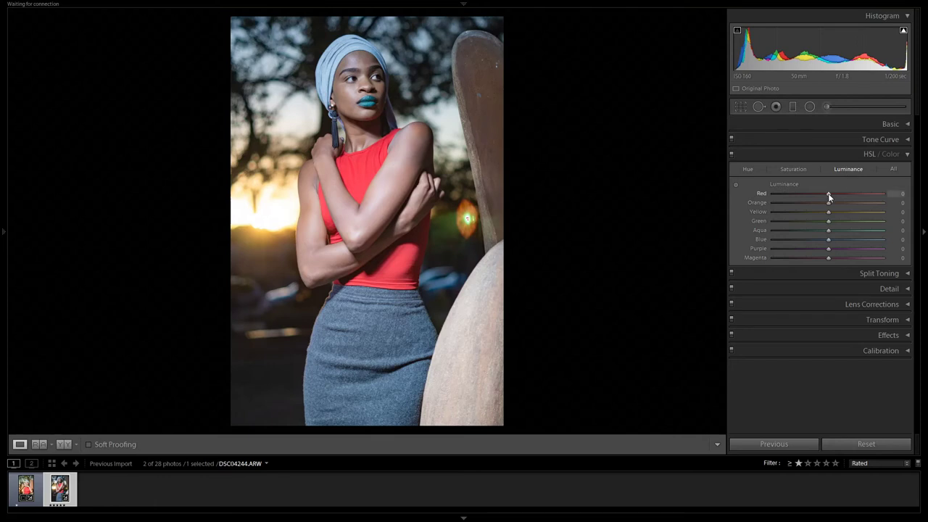
left_click_drag(830, 197, 846, 192)
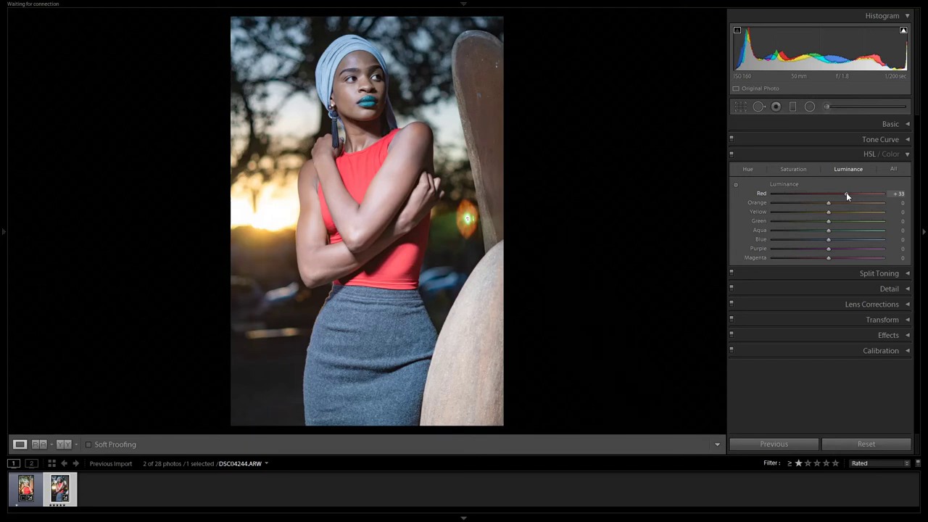
left_click_drag(850, 192, 834, 190)
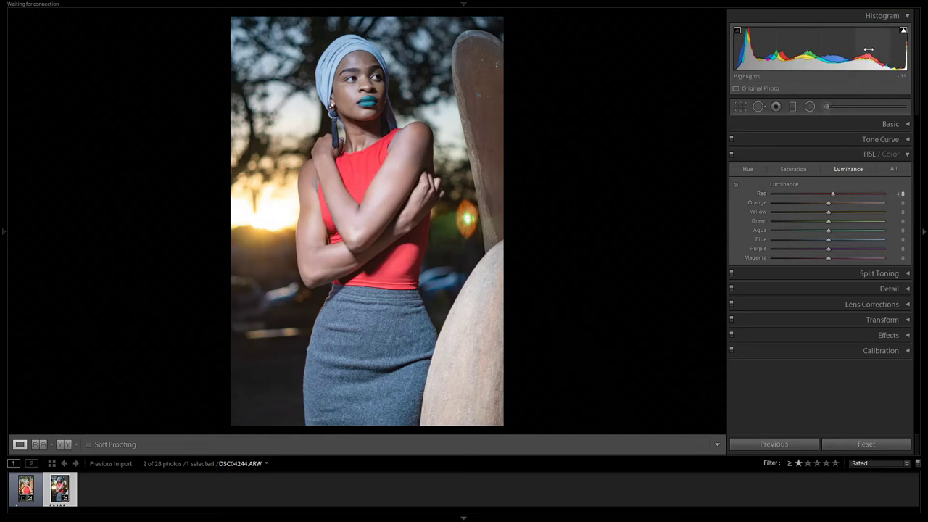
left_click_drag(832, 193, 881, 193)
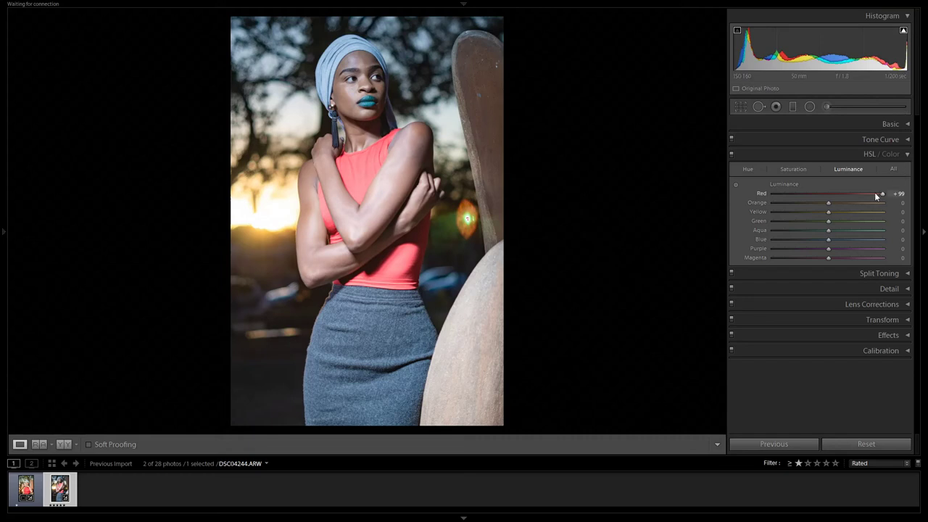
left_click_drag(884, 194, 836, 194)
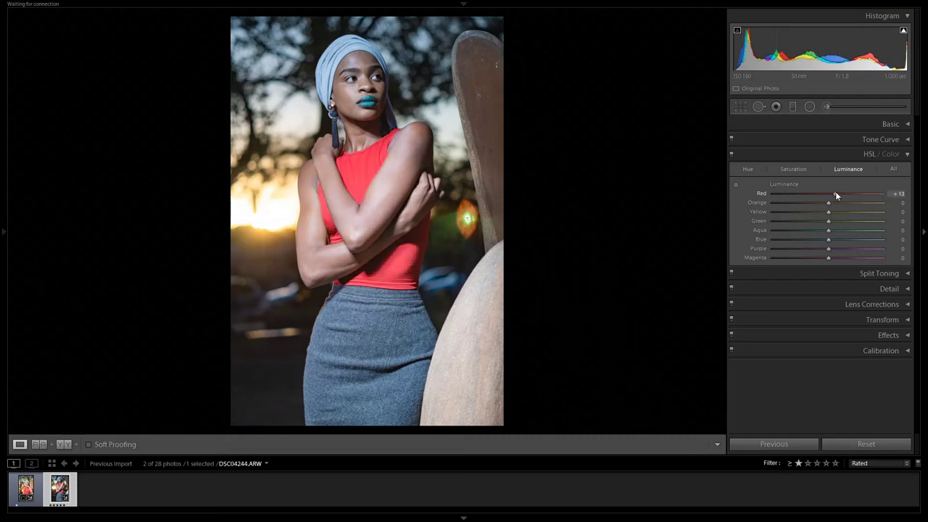
Set the red saturation to -9, try orange saturation at -100 and +89, and settle orange at -4
left_click(799, 169)
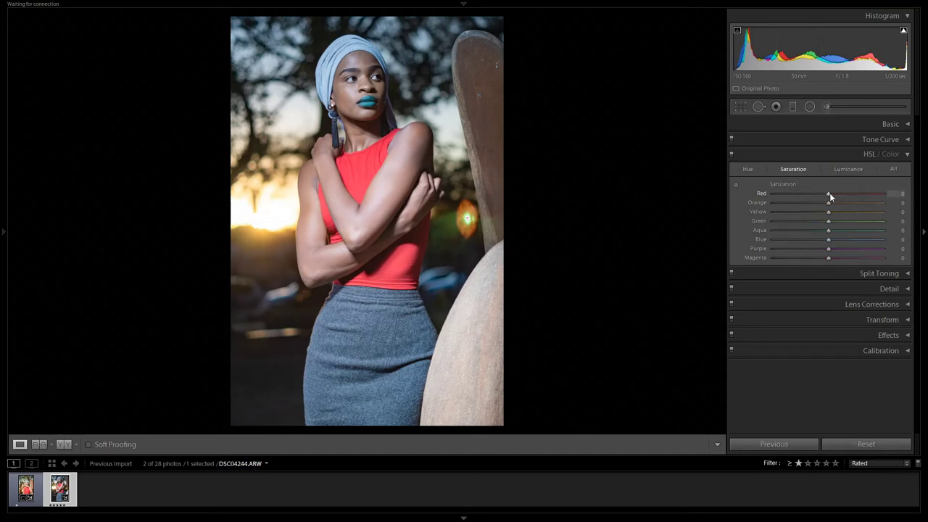
mouse_move(832, 193)
left_mouse_down()
mouse_move(878, 193)
mouse_move(803, 190)
mouse_move(825, 196)
left_mouse_up()
left_click_drag(829, 204, 622, 196)
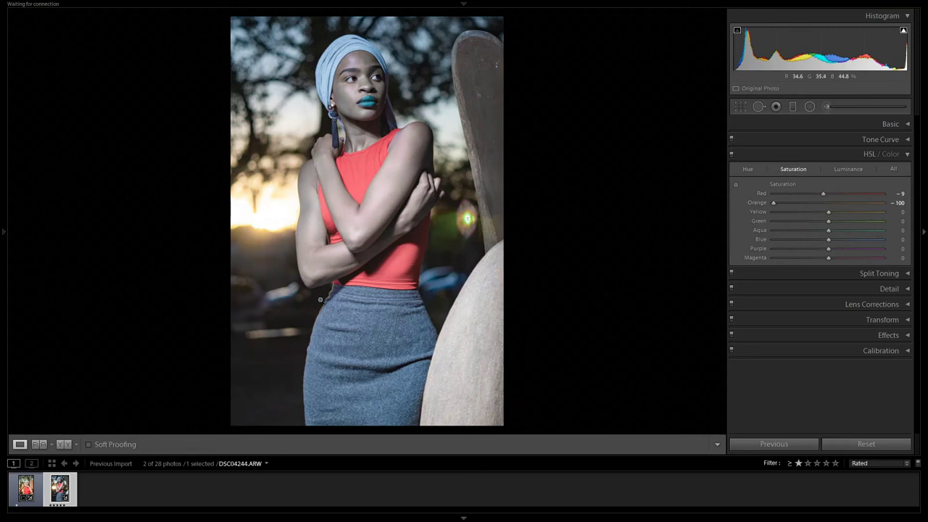
left_click_drag(773, 203, 879, 214)
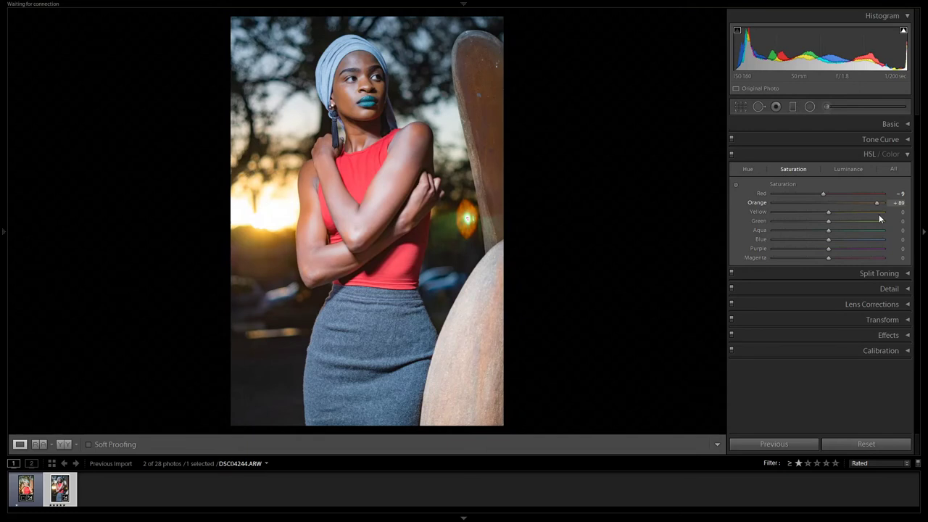
left_click_drag(862, 217, 829, 206)
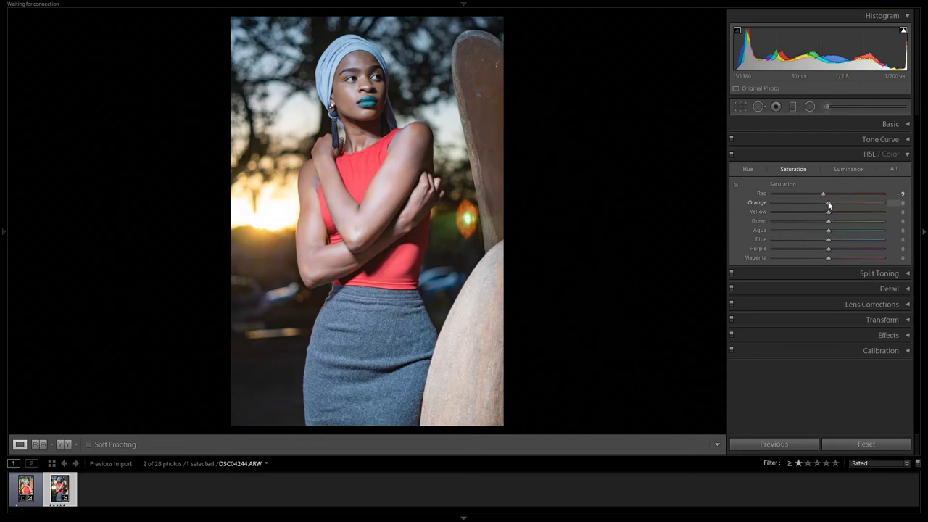
Shift the HSL hues to -1 for red, -4 for yellow, -14 for blue and -21 for aqua
left_click(750, 170)
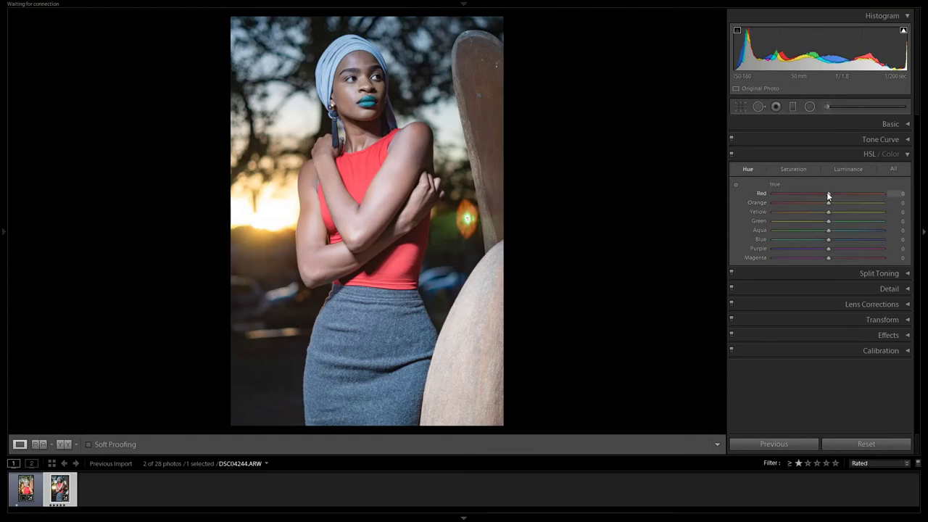
mouse_move(827, 193)
left_mouse_down()
mouse_move(768, 185)
mouse_move(897, 195)
mouse_move(901, 203)
mouse_move(826, 201)
mouse_move(827, 211)
left_mouse_up()
mouse_move(834, 241)
left_mouse_down()
mouse_move(856, 244)
mouse_move(821, 242)
left_mouse_up()
mouse_move(829, 230)
left_mouse_down()
mouse_move(904, 240)
mouse_move(818, 231)
left_mouse_up()
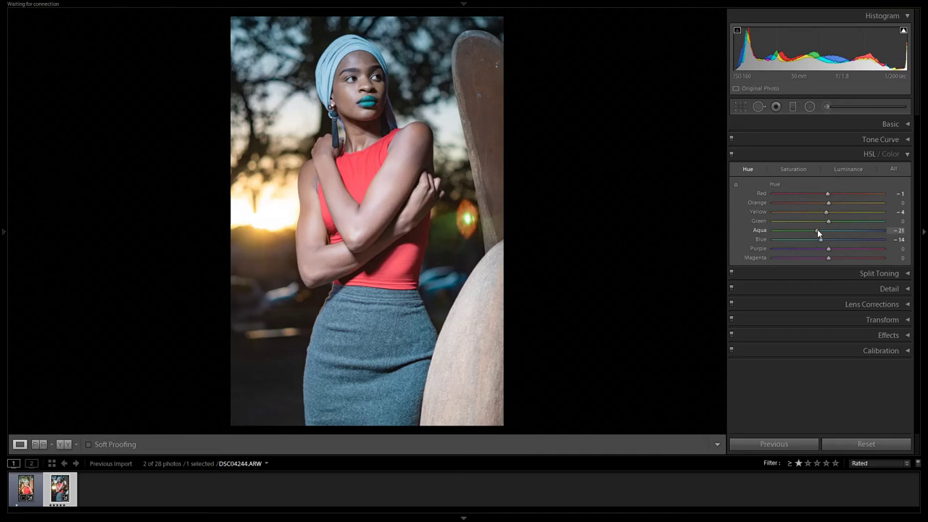
Set the HSL saturation to -42 for blue and +5 for red, and reset orange to 0
left_click(800, 168)
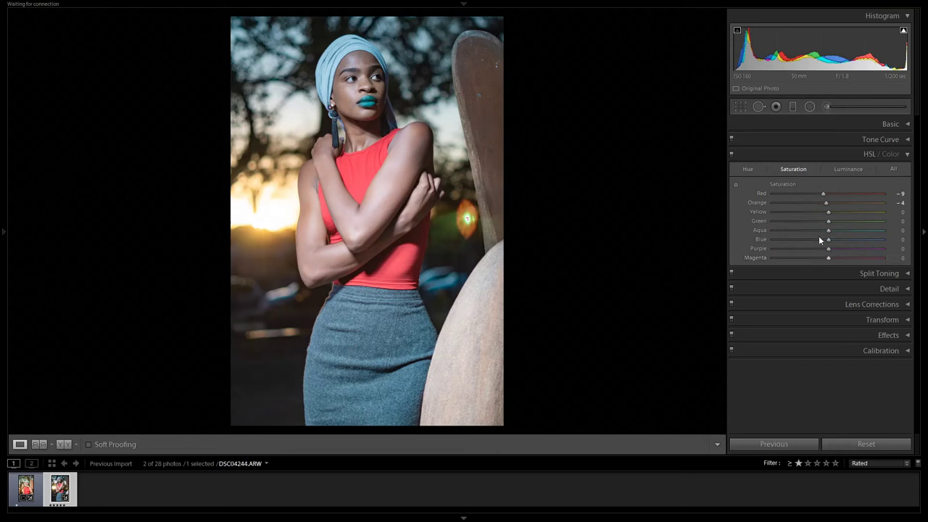
left_click_drag(830, 240, 812, 239)
left_click(811, 239)
left_click_drag(802, 239, 807, 239)
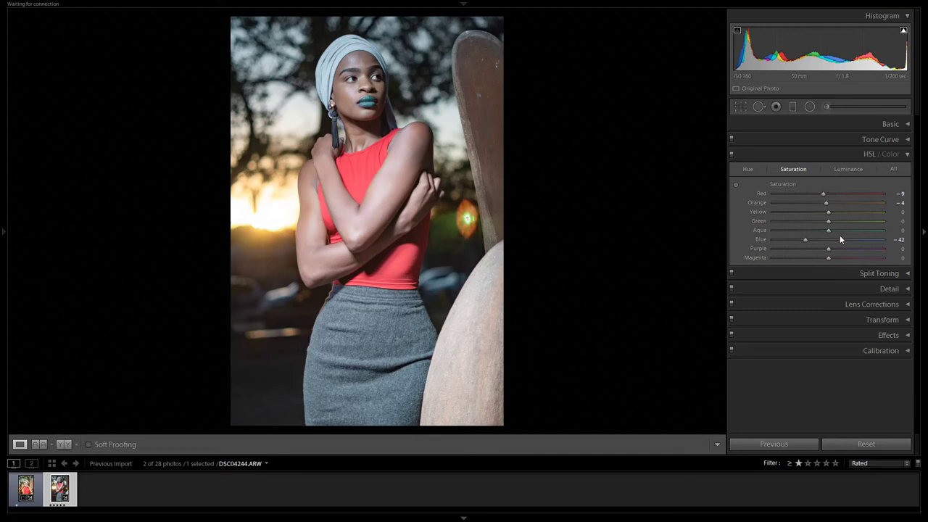
left_click_drag(803, 194, 811, 196)
double_click(795, 202)
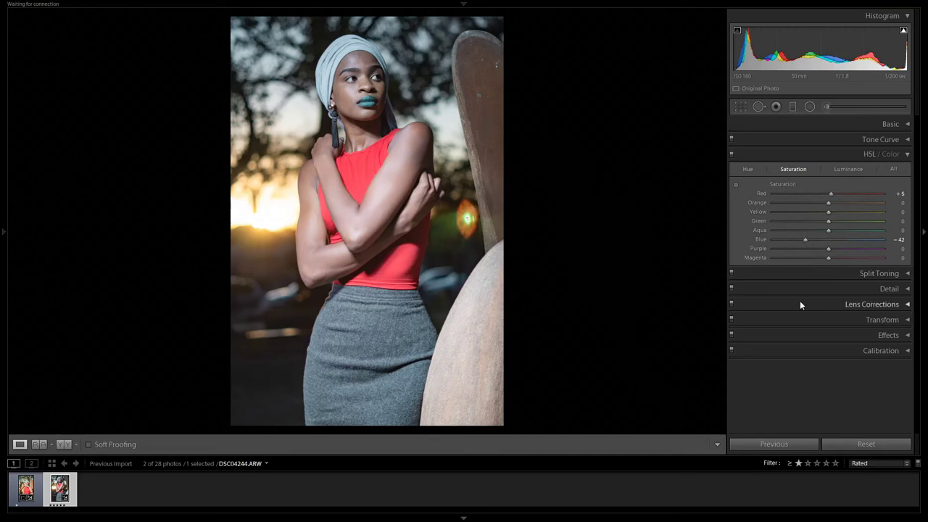
Collapse the HSL section and expand the Detail section
left_click(906, 278)
left_click(907, 170)
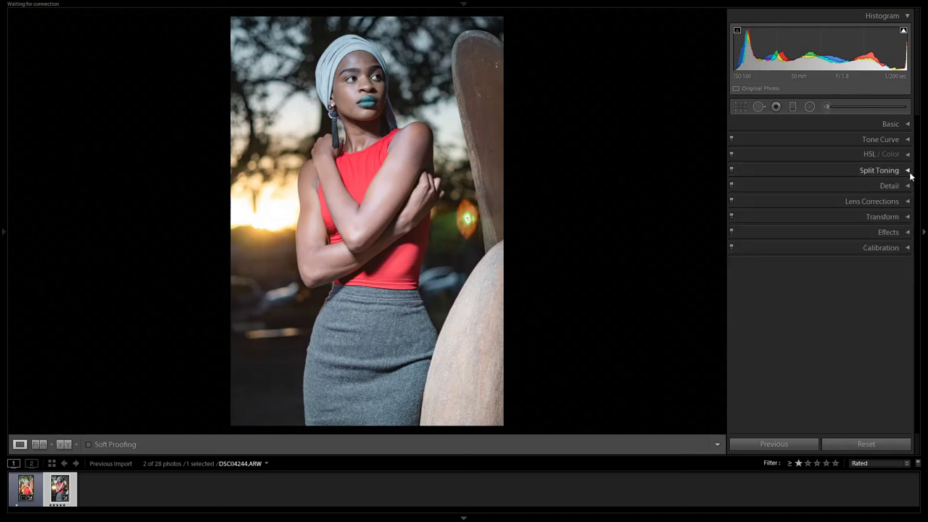
left_click(908, 185)
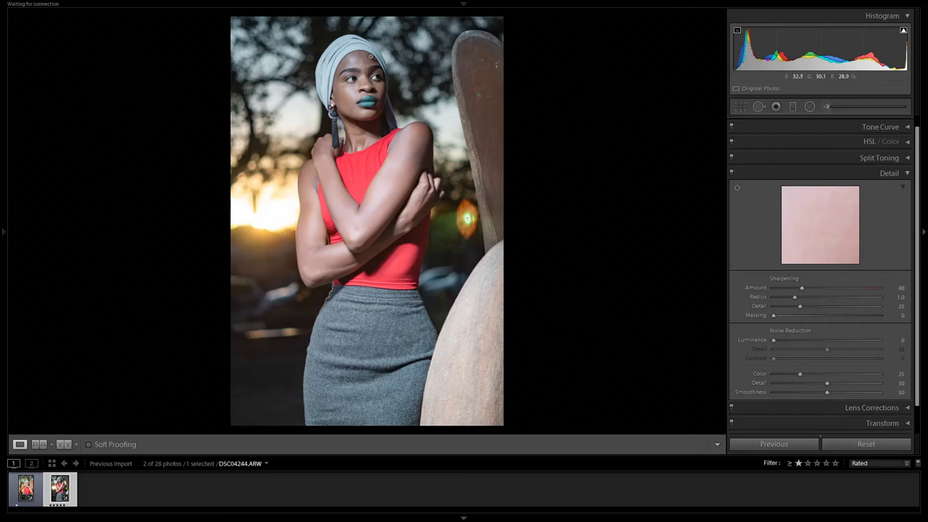
Set noise reduction luminance to 26, its detail to 83 and contrast to 19, raise sharpening to 43, and collapse the Detail section
left_click(370, 56)
left_click_drag(261, 235, 282, 213)
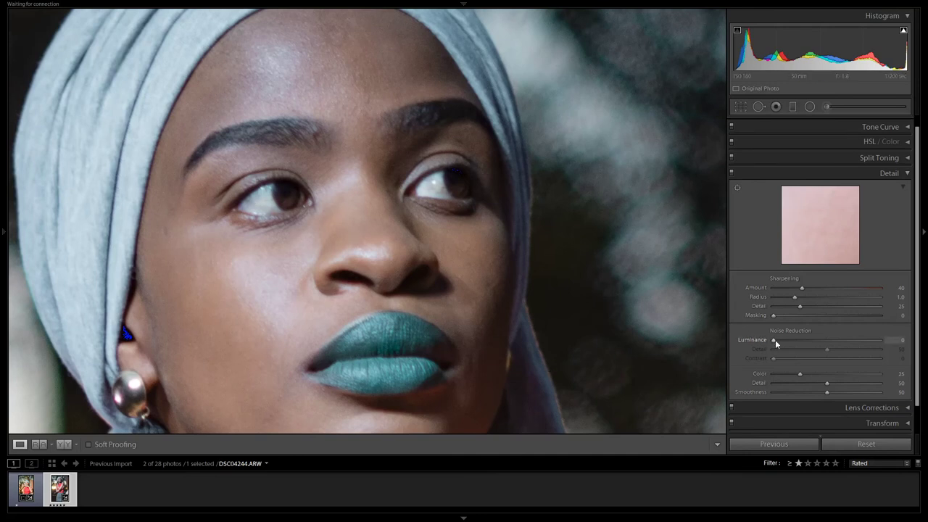
left_click_drag(774, 340, 794, 340)
left_click(805, 288)
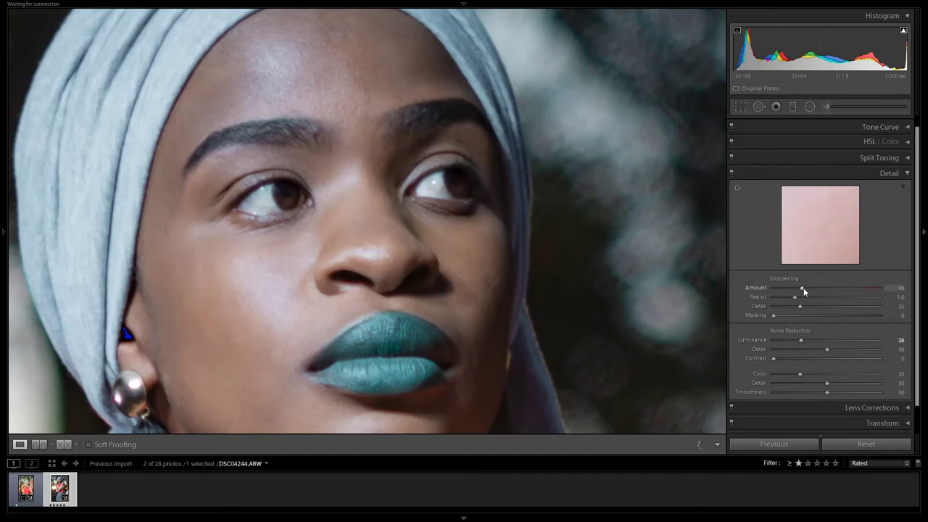
left_click(805, 288)
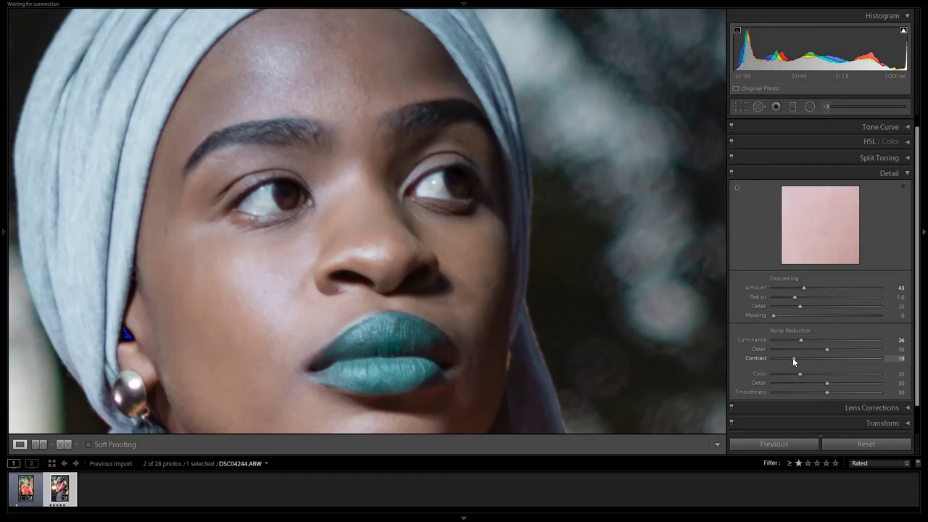
left_click_drag(824, 351, 873, 354)
scroll(806, 342, "down", 1)
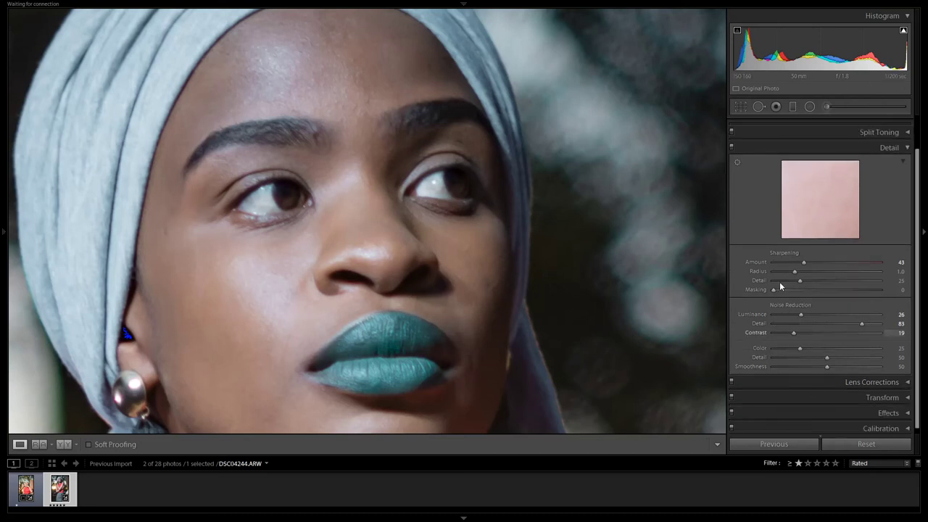
left_click(908, 151)
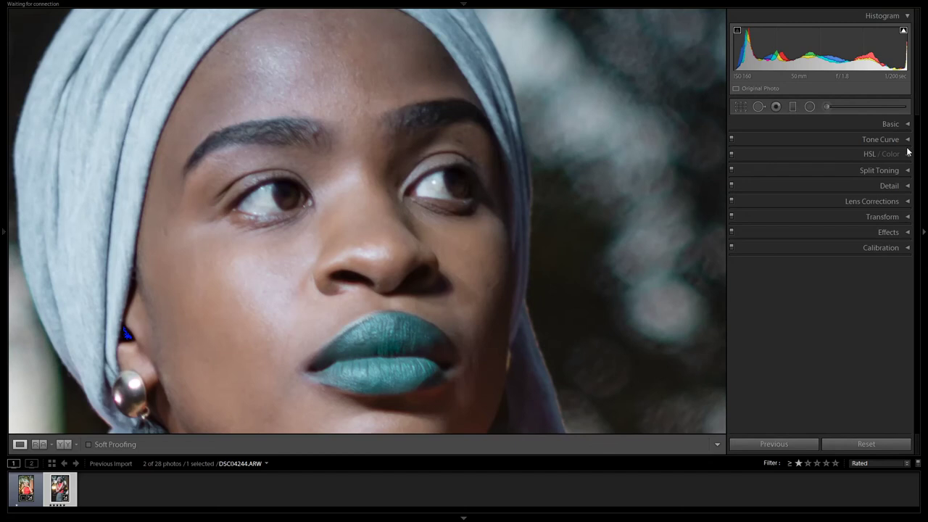
Turn on chromatic aberration removal and profile corrections in the Lens Corrections section, and collapse it
left_click(907, 204)
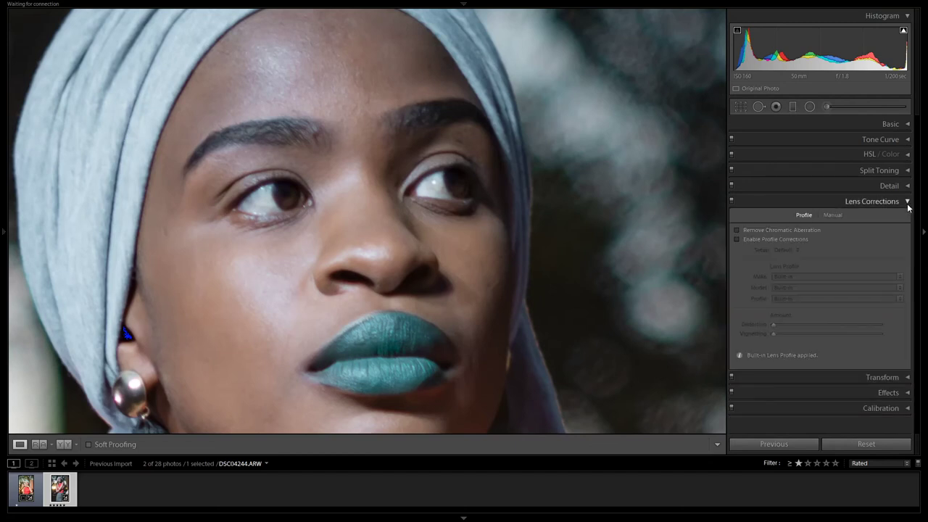
left_click(436, 259)
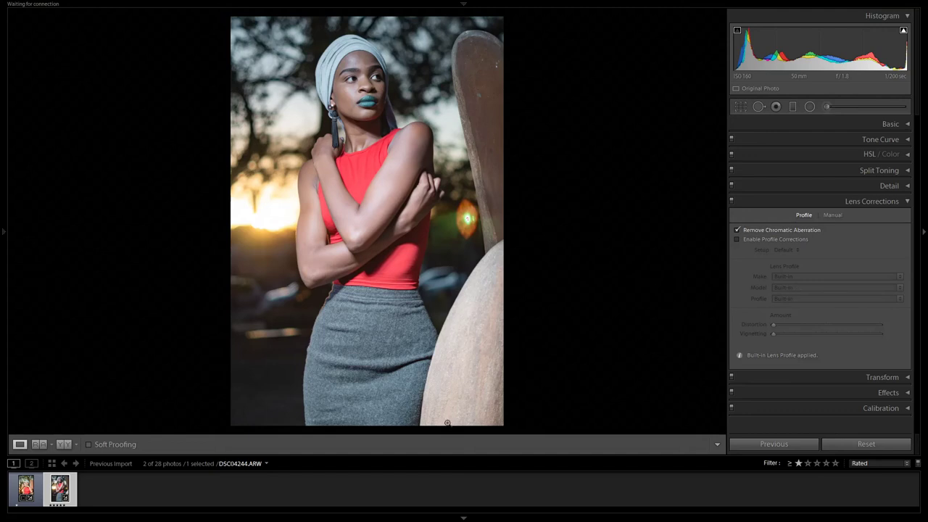
left_click(736, 240)
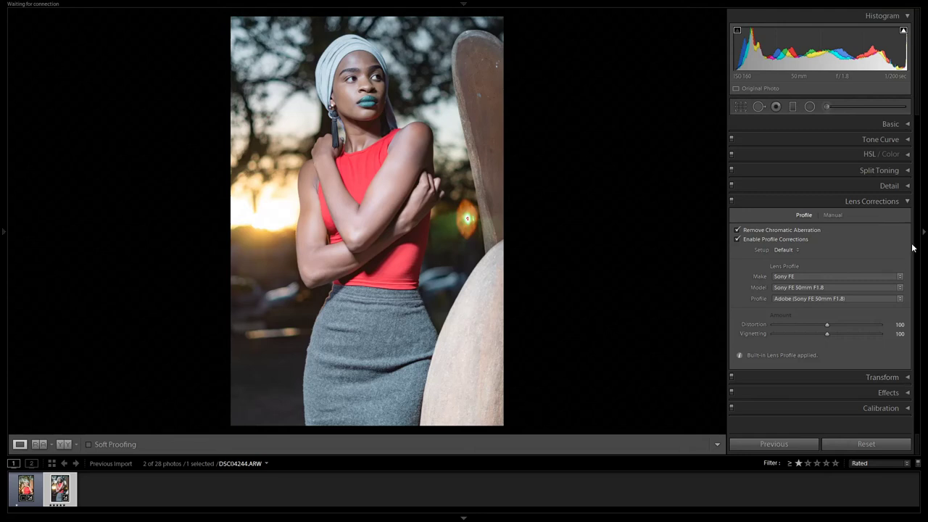
left_click(909, 203)
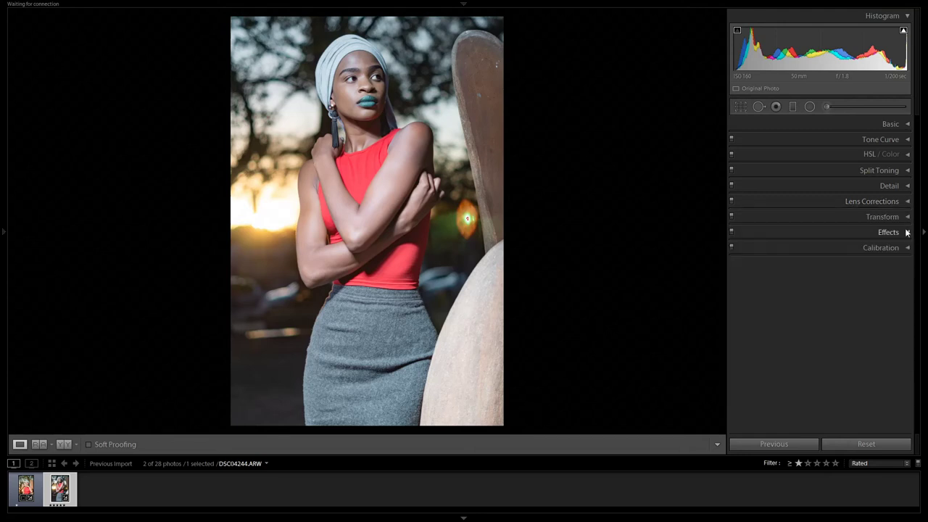
Add a white post-crop vignette in the Effects section with amount +46, midpoint 64, roundness +43 and feather 0
left_click(907, 232)
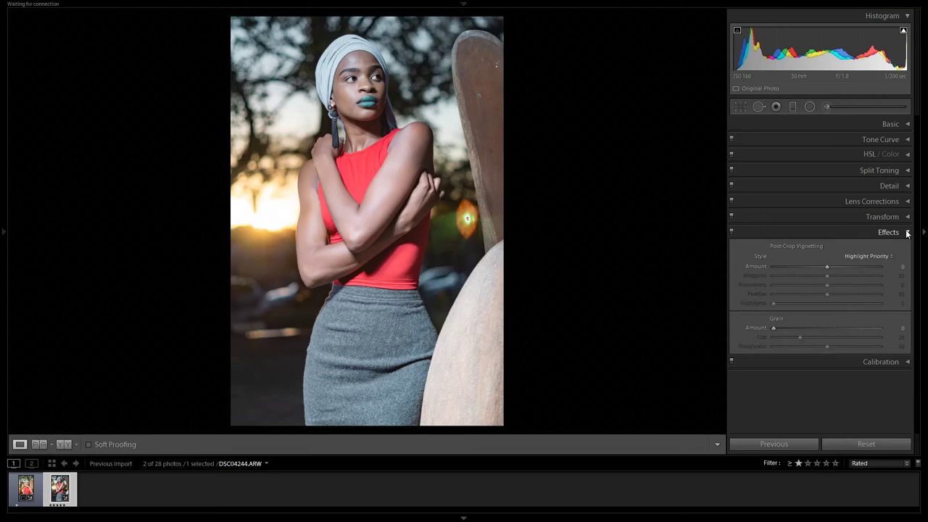
mouse_move(828, 270)
left_mouse_down()
mouse_move(860, 270)
mouse_move(809, 267)
mouse_move(847, 265)
mouse_move(820, 276)
left_mouse_up()
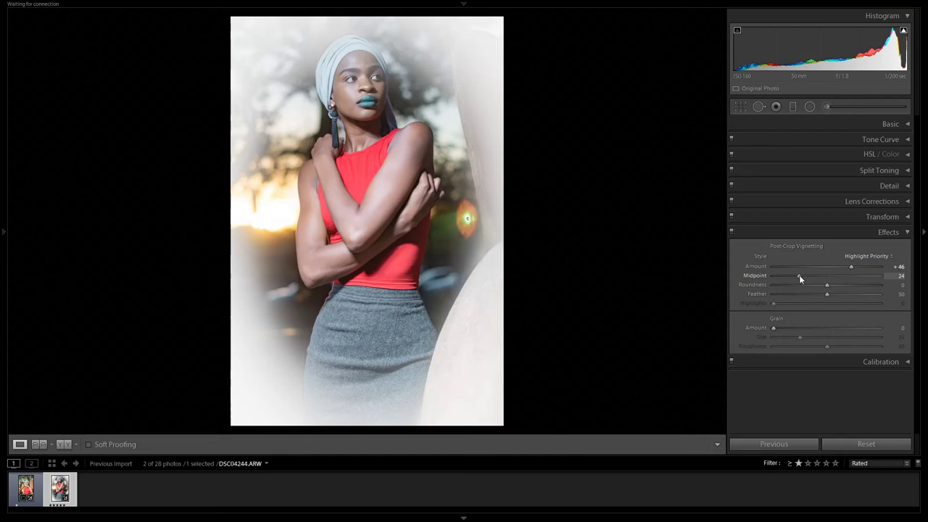
left_click_drag(812, 278, 843, 280)
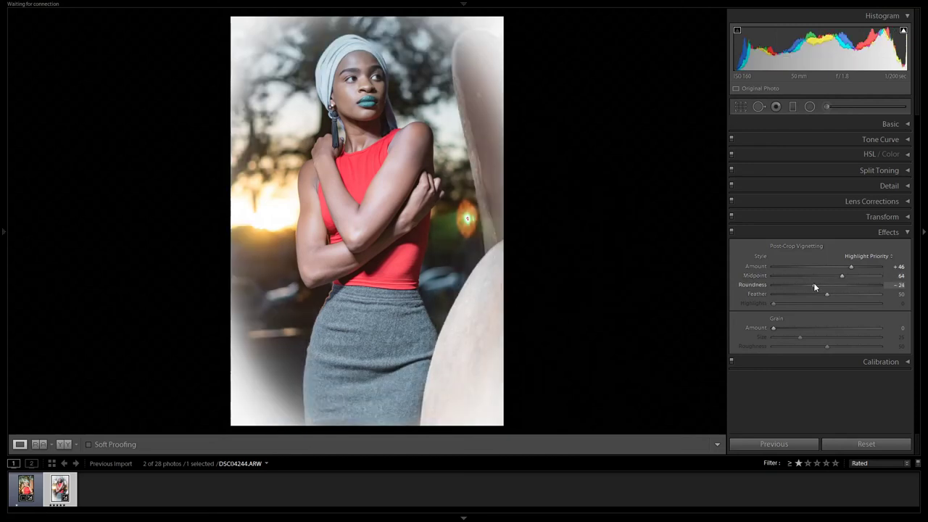
left_click_drag(814, 289, 752, 296)
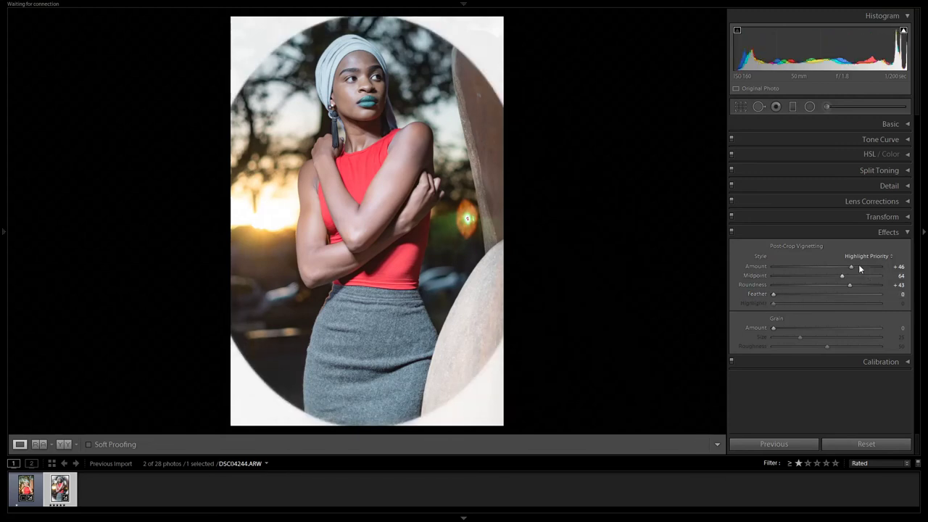
Turn the vignette dark with an amount of -20, soften its feather to 49, and collapse the Effects section
left_click_drag(850, 266, 790, 267)
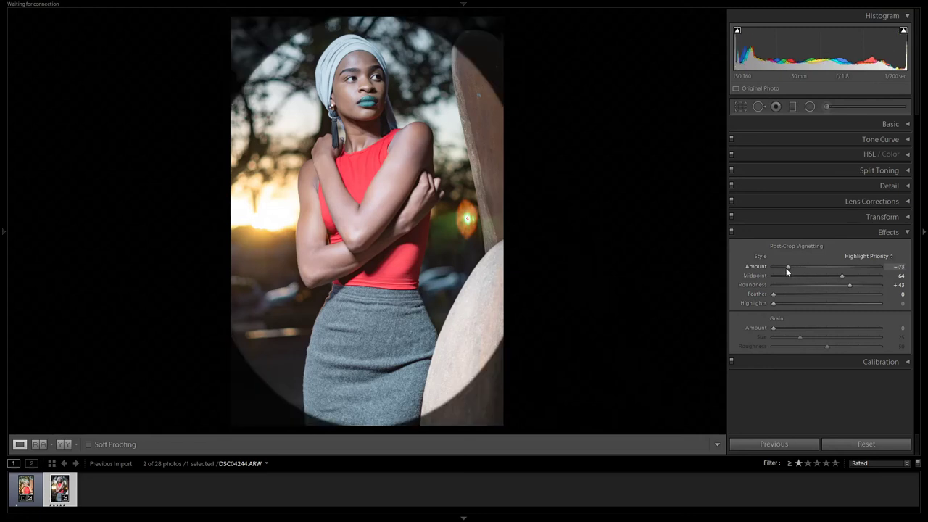
left_click_drag(785, 268, 812, 269)
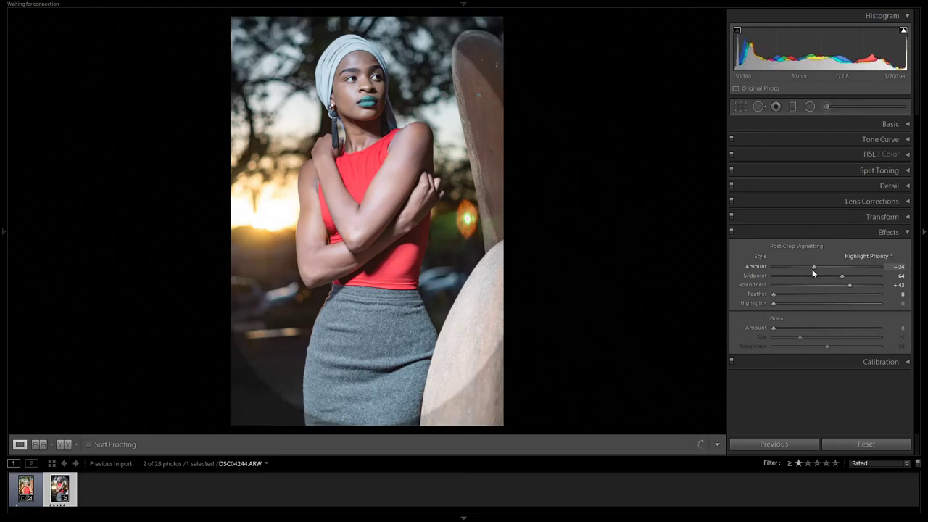
left_click_drag(783, 297, 823, 295)
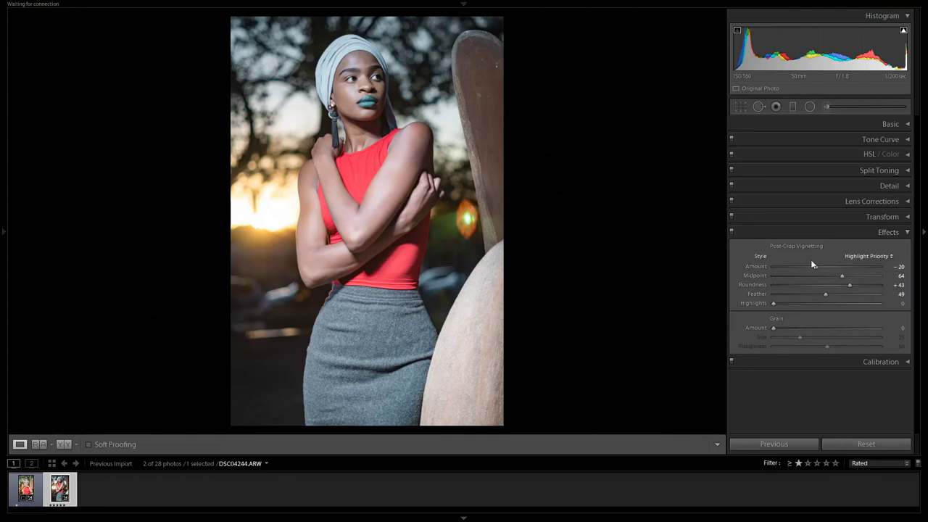
left_click(907, 233)
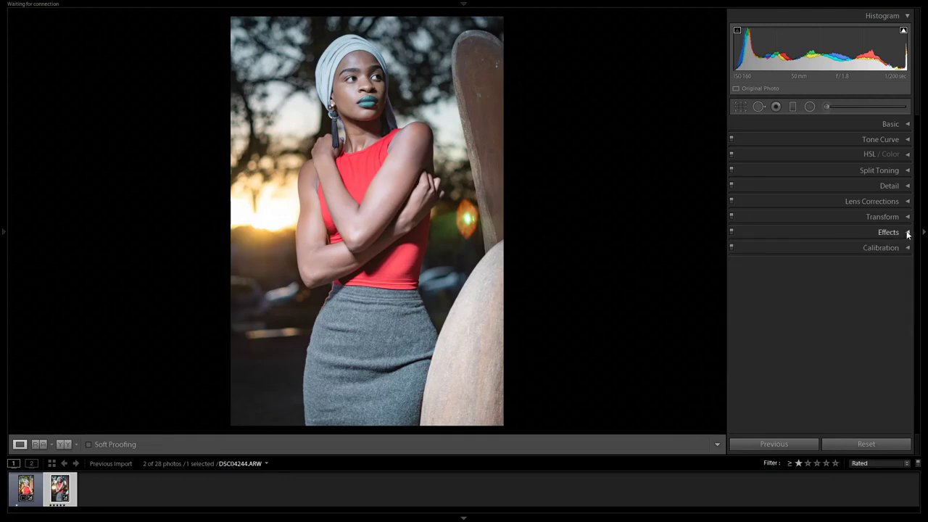
Expand the Basic section and reset all of the photo's adjustments to show the unedited version
left_click(907, 124)
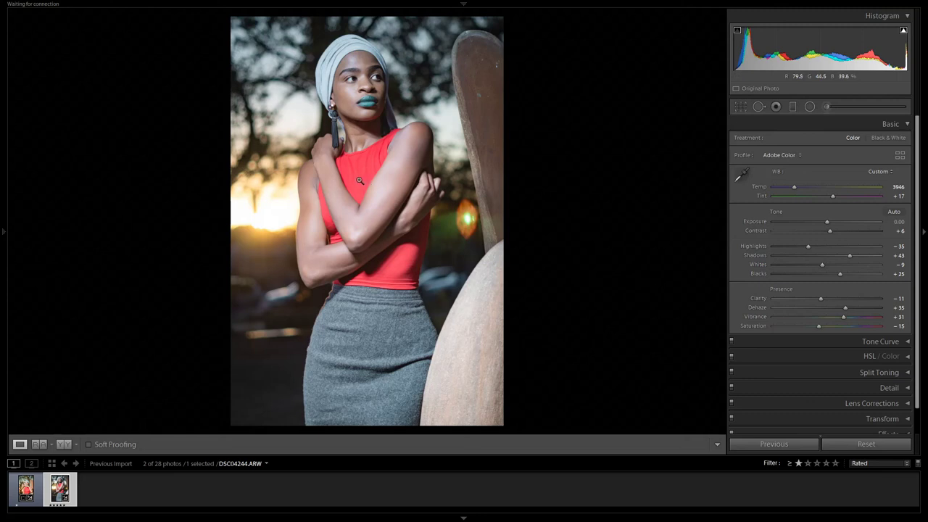
left_click(878, 444)
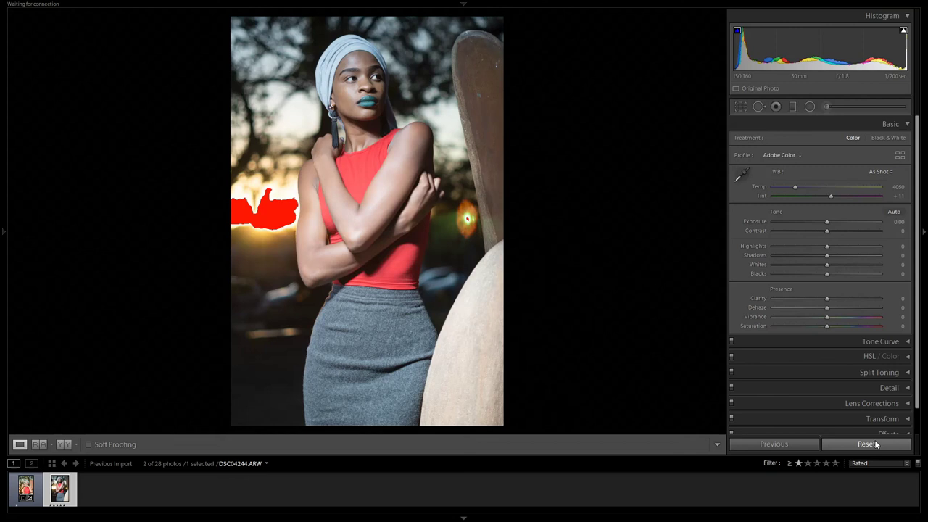
Undo the reset to restore the portrait's edited adjustments
key("ctrl+z")
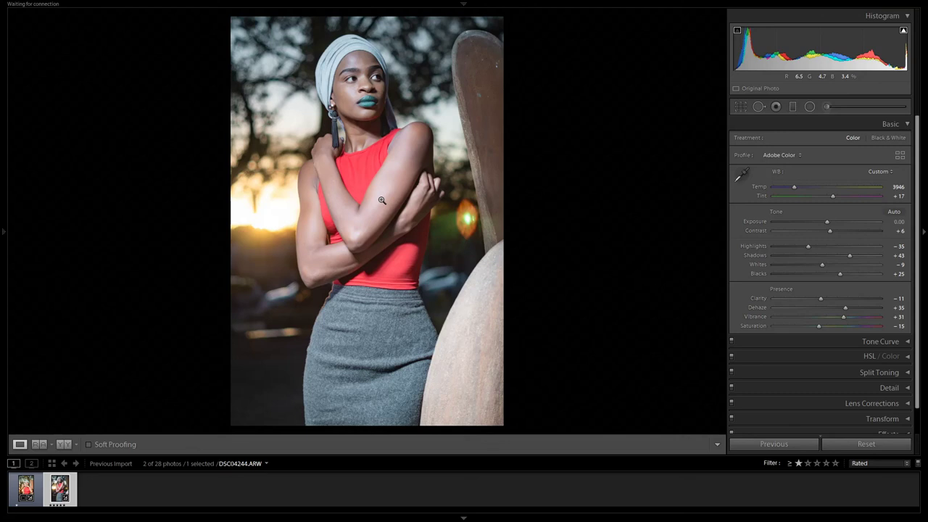
right_click(376, 199)
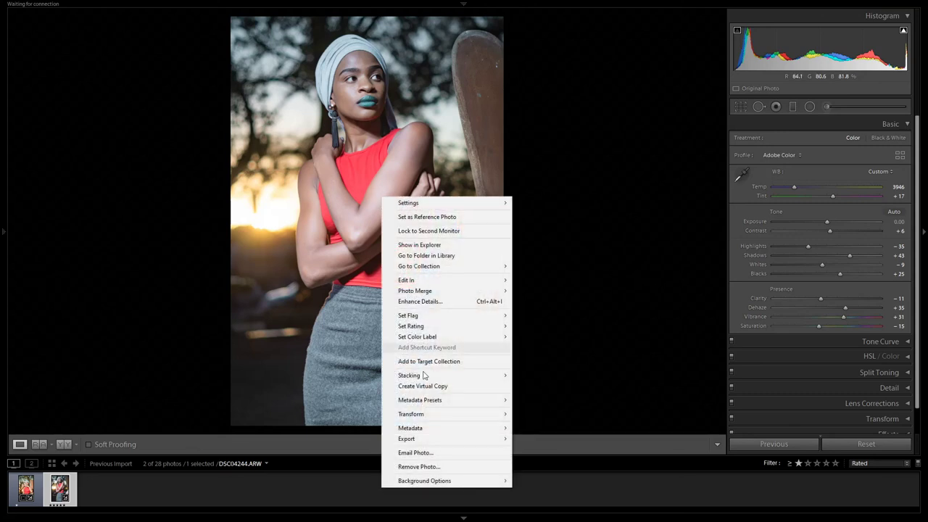
mouse_move(439, 440)
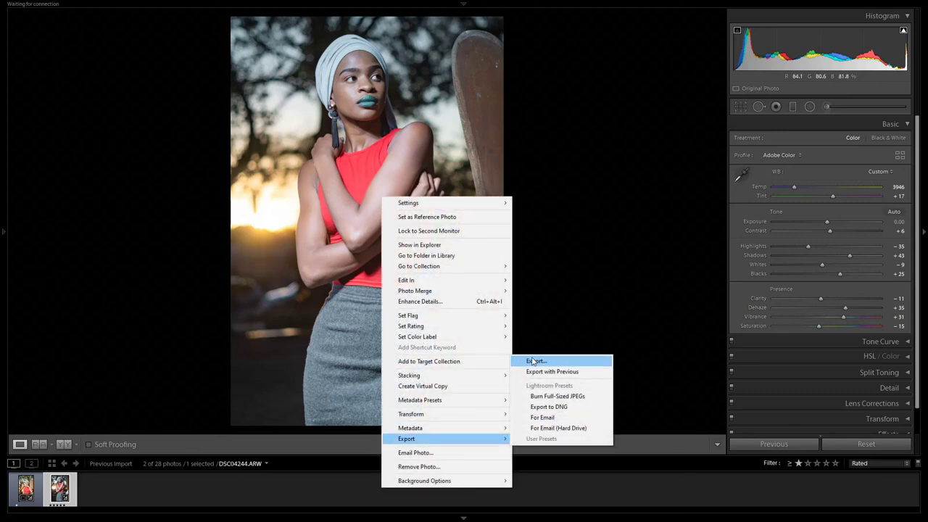
left_click(300, 151)
right_click(300, 151)
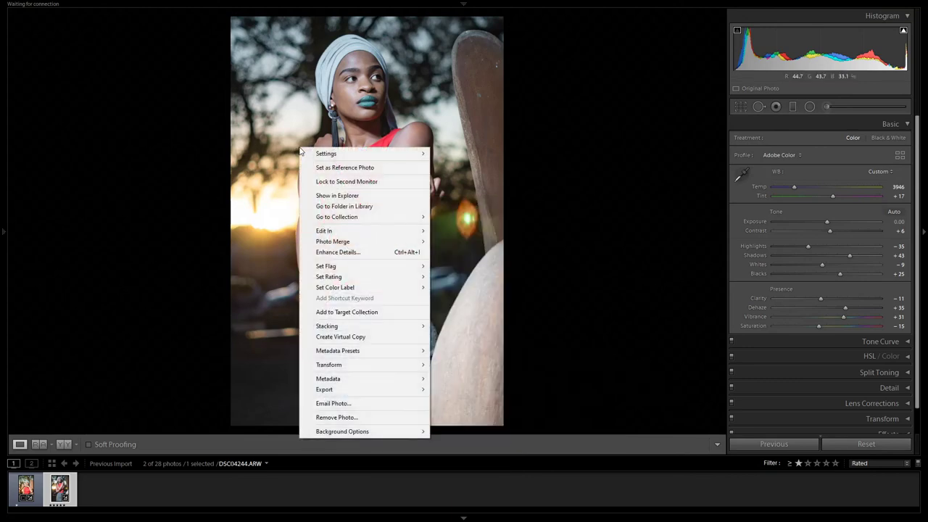
left_click(281, 136)
left_click(283, 135)
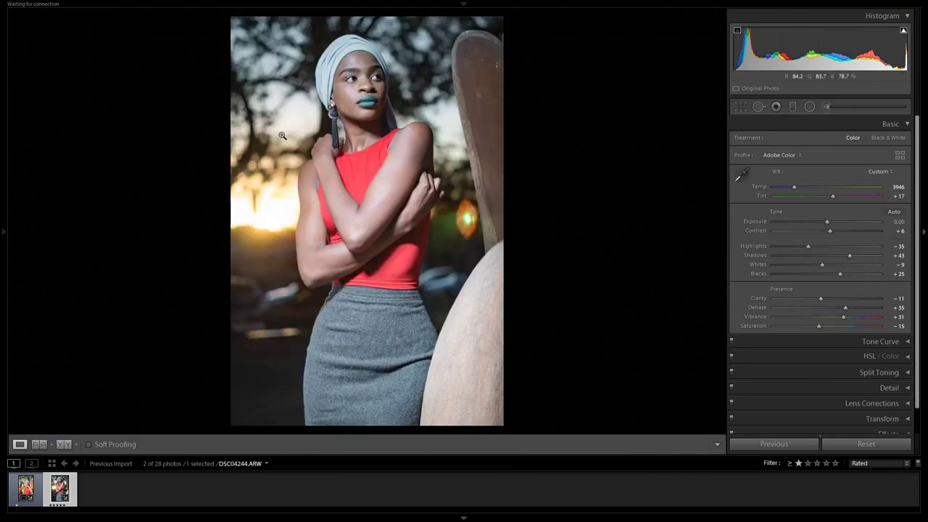
key("shift")
key("ctrl+shift+e")
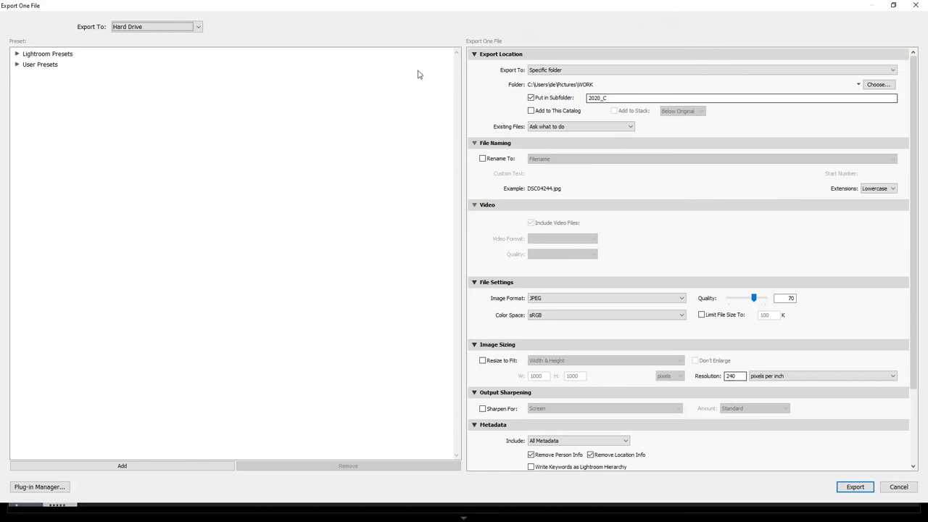
left_click(899, 487)
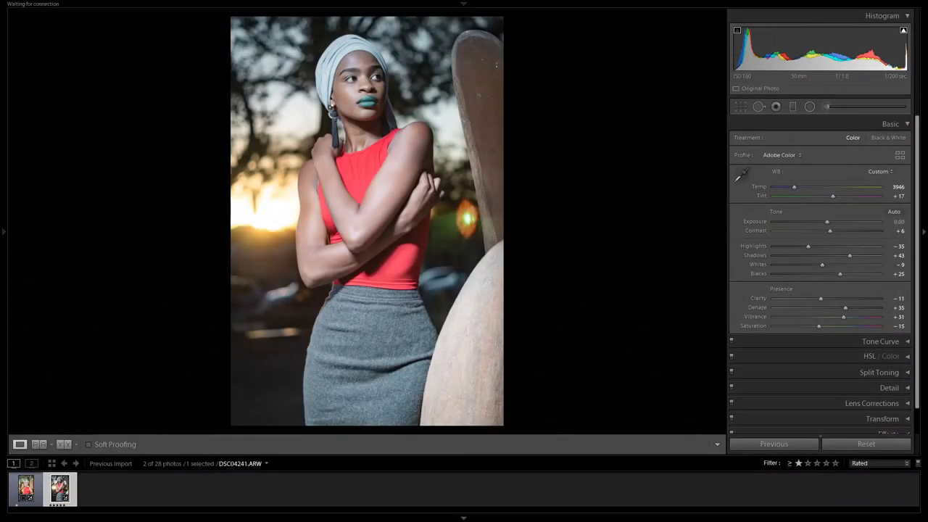
Switch the main window to Normal Screen Mode and open the export settings for the portrait
left_click(16, 468)
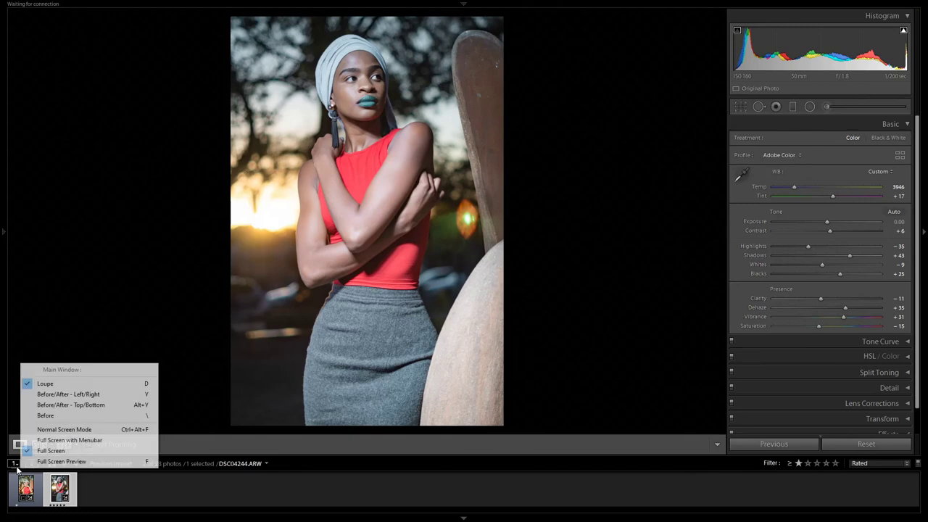
left_click(73, 430)
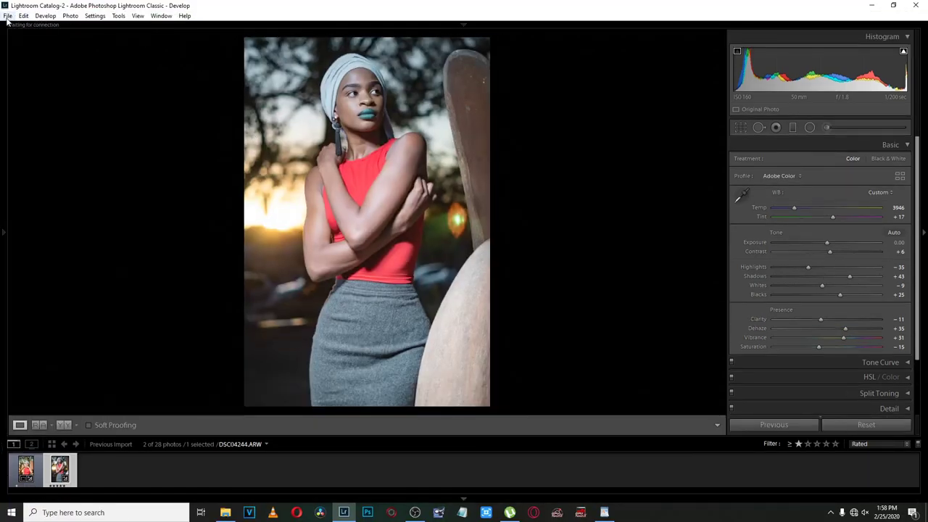
left_click(7, 16)
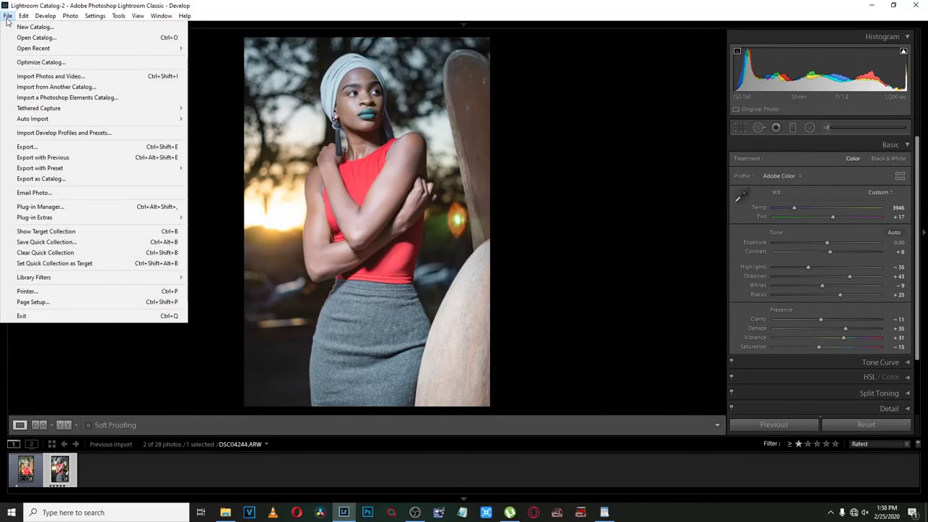
left_click(128, 147)
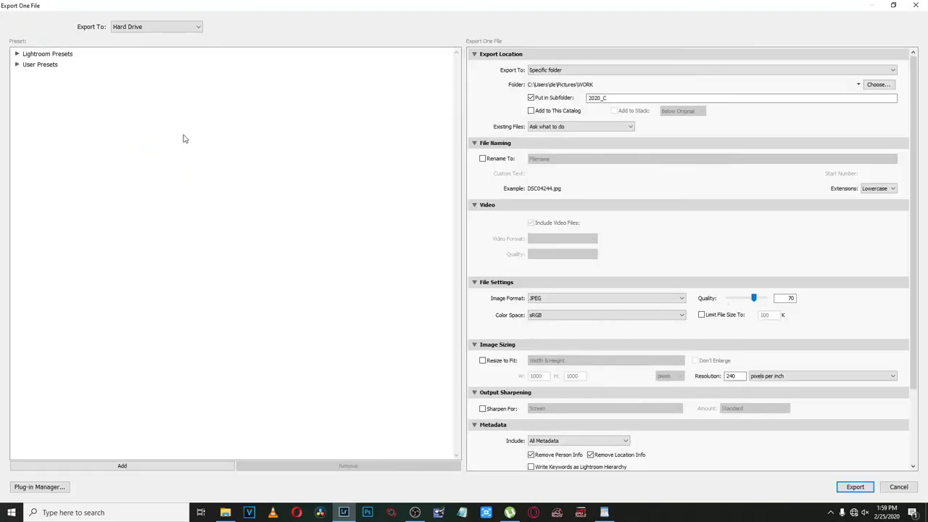
Try the same folder as the original photo as export location, and return it to a specific folder
left_click(604, 70)
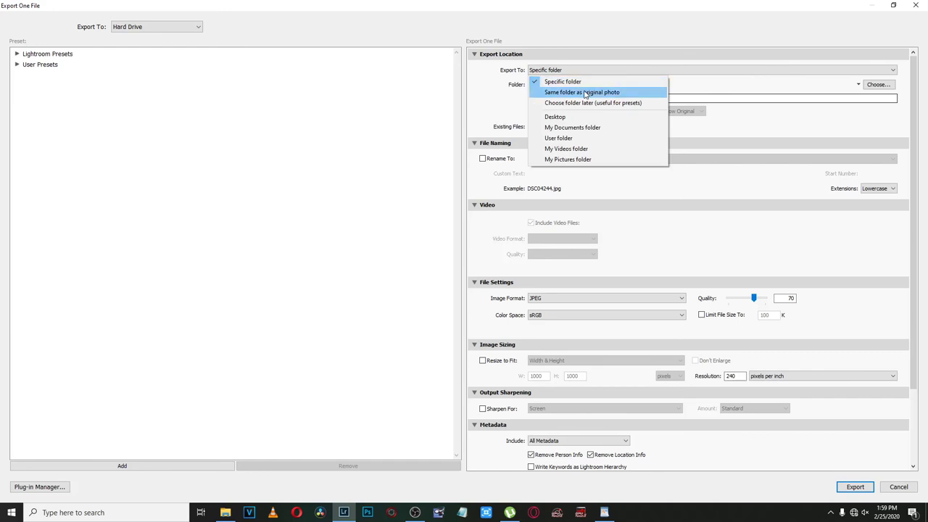
left_click(584, 92)
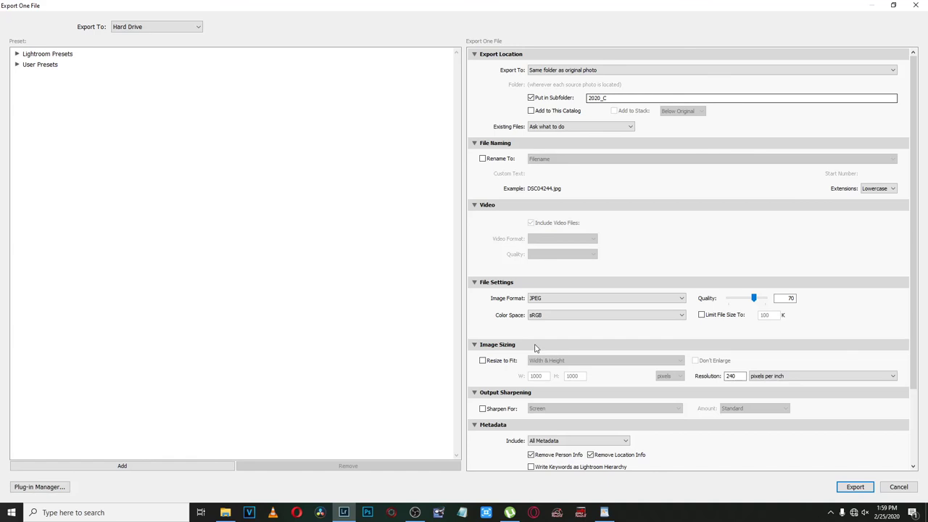
left_click(563, 72)
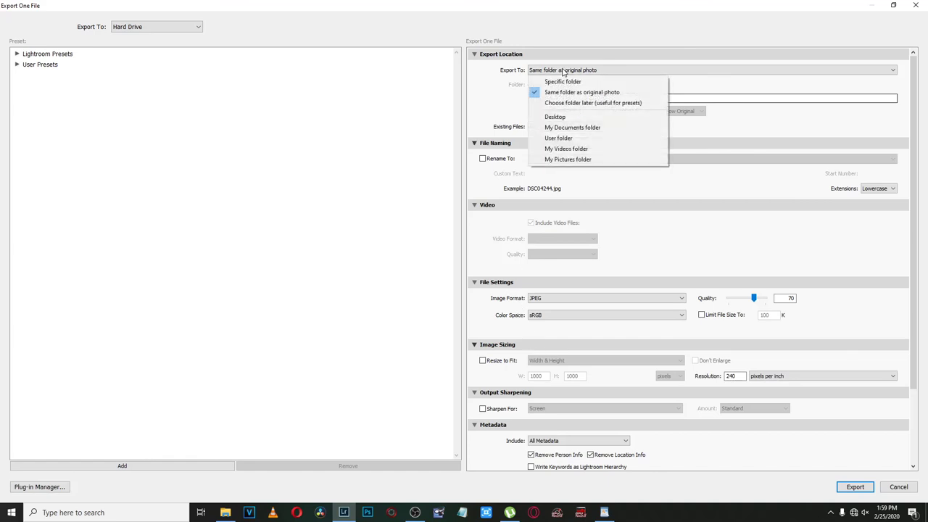
left_click(549, 82)
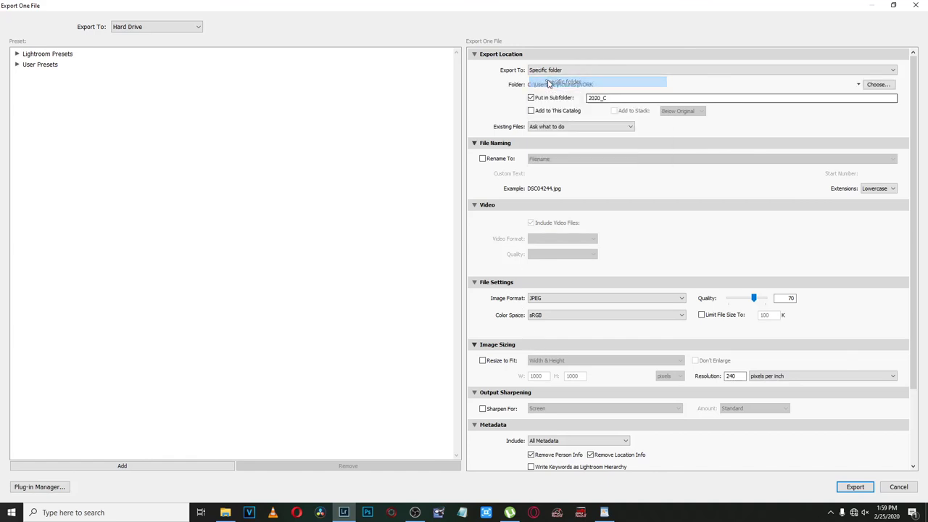
Browse the WORK export folder without choosing another one, and enter 2020_C as the subfolder name
left_click(885, 84)
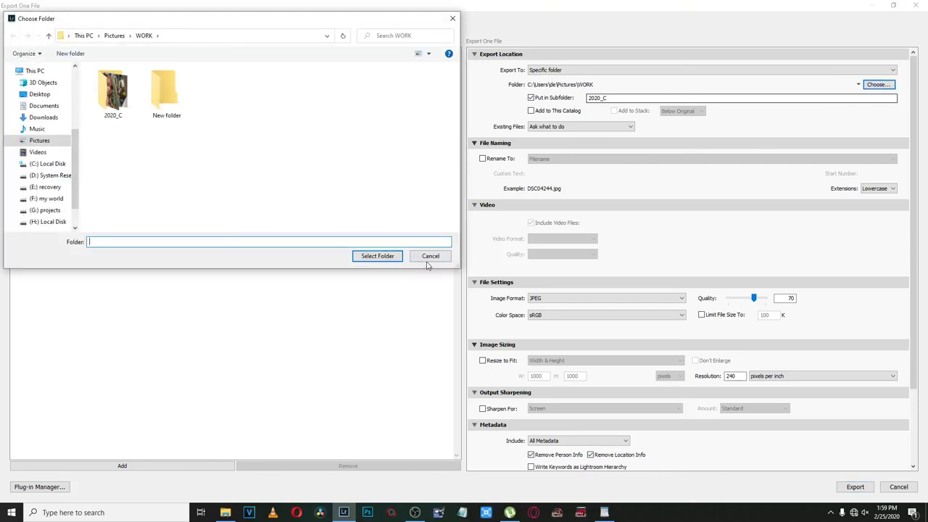
left_click(428, 259)
left_click(603, 98)
type("2020_C")
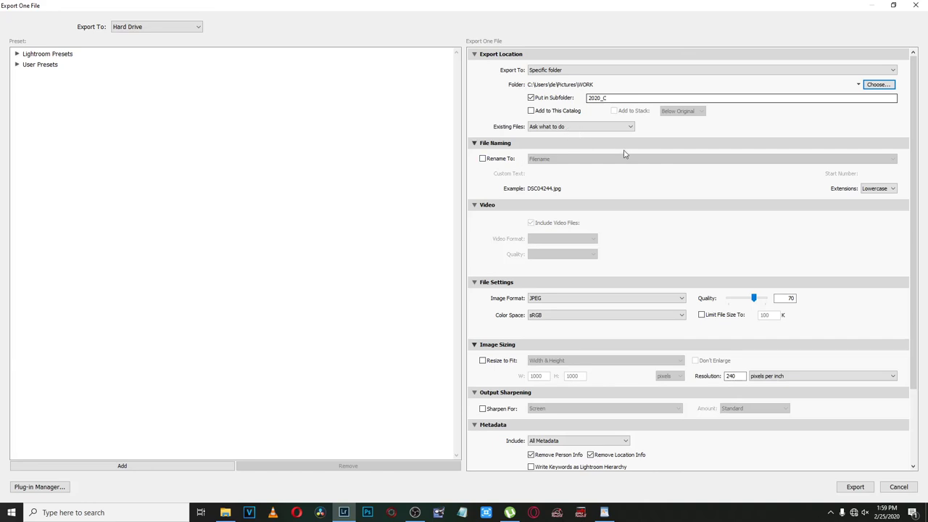
Look over the image formats, keep JPEG, and try an export quality of 100 before lowering it to 67
scroll(727, 212, "down", 2)
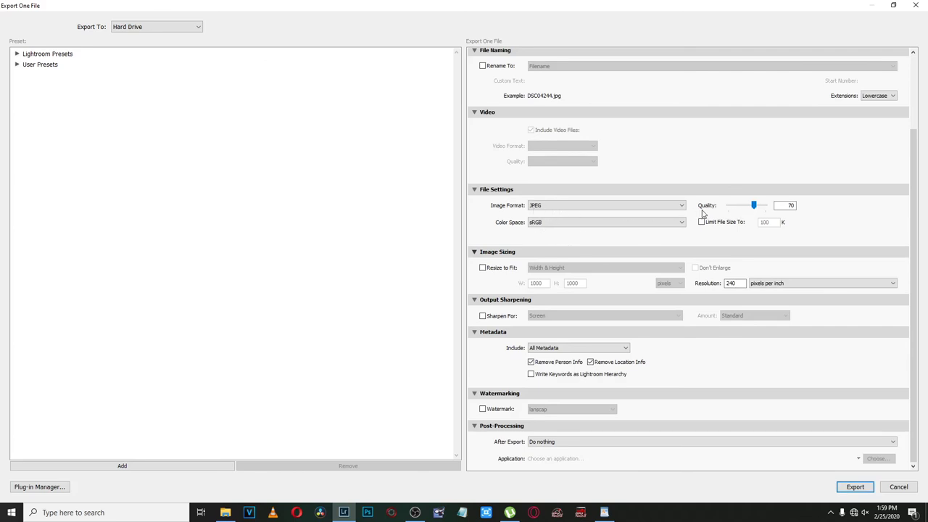
left_click(677, 209)
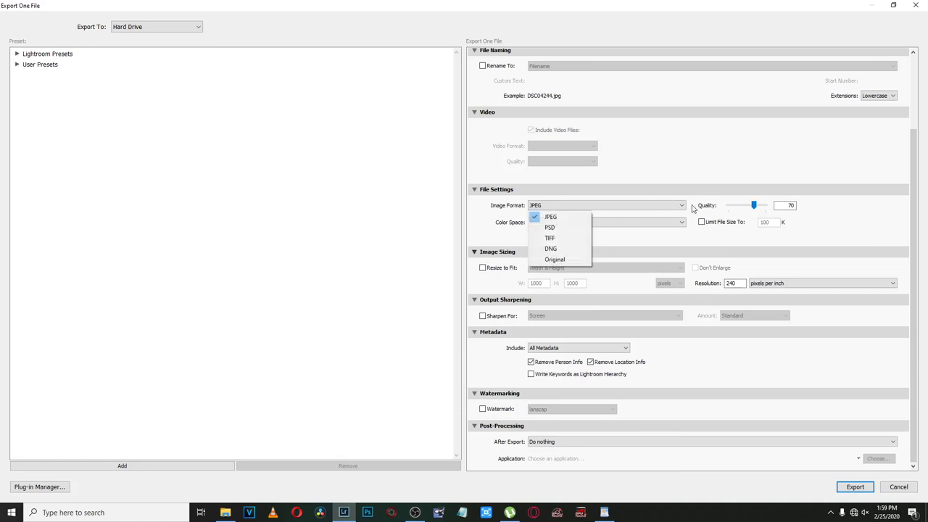
left_click(752, 206)
mouse_move(752, 206)
left_mouse_down()
mouse_move(730, 206)
mouse_move(768, 208)
left_mouse_up()
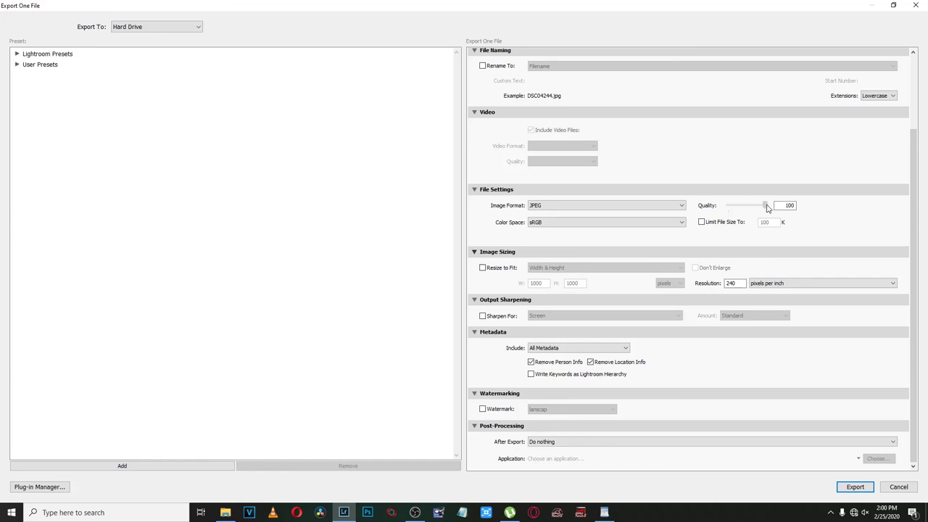
left_click_drag(768, 208, 754, 209)
Review the color space options available for the export without changing the selection
left_click(545, 227)
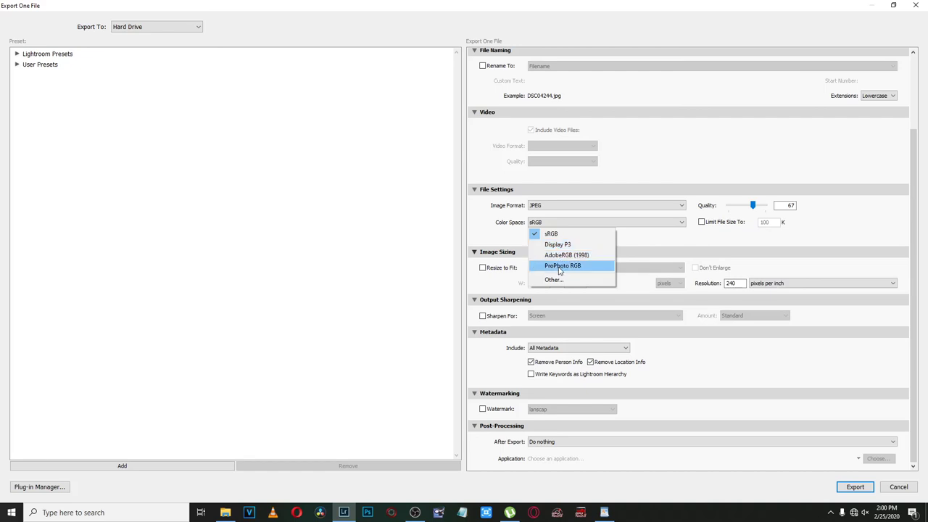
left_click(515, 238)
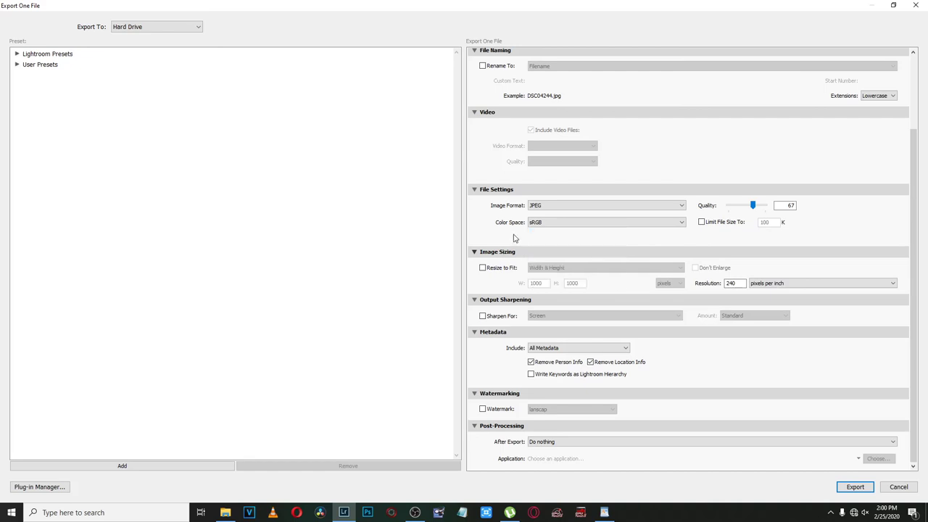
left_click(579, 225)
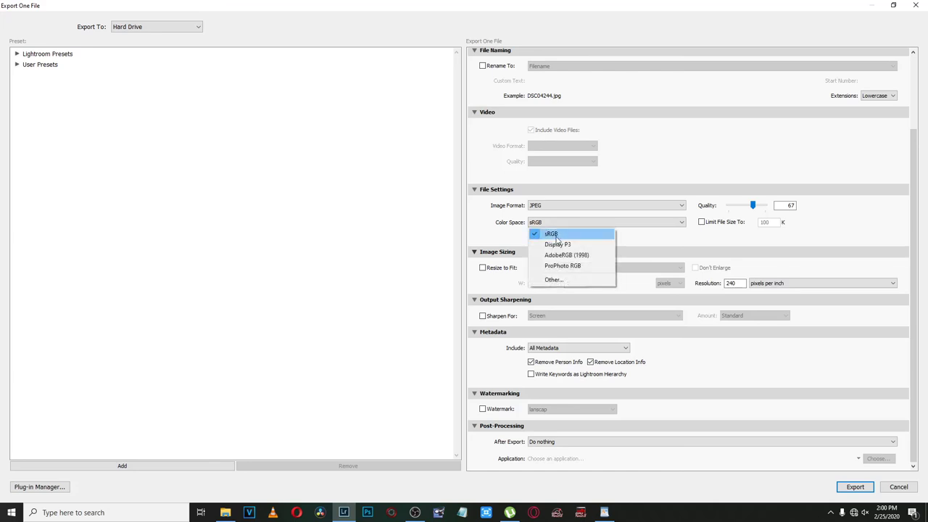
left_click(688, 248)
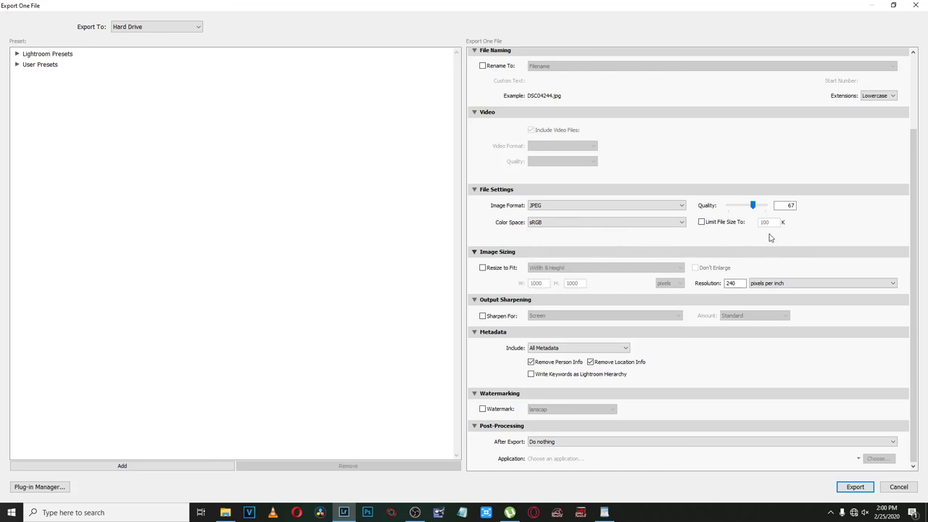
Export the portrait, overwriting the existing file, and reveal the module bar to show the export progress
scroll(813, 287, "down", 1)
left_click(863, 488)
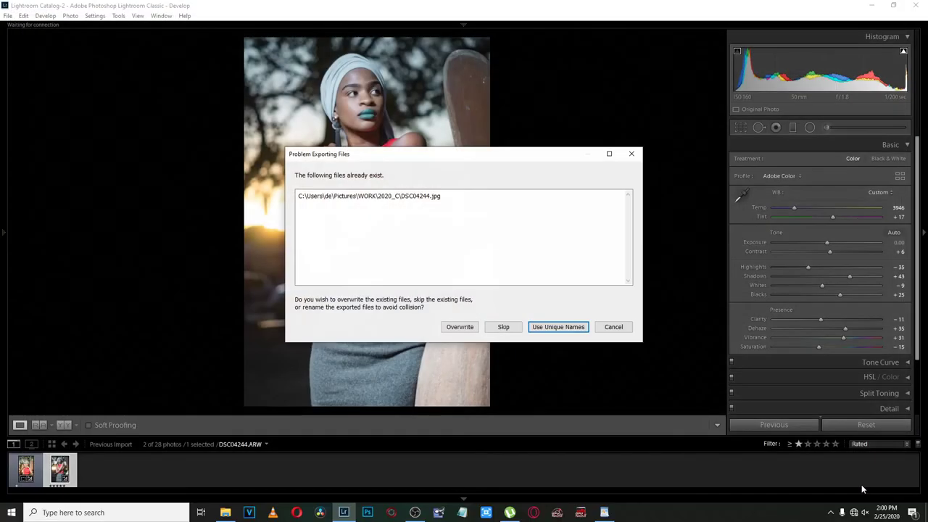
left_click(473, 328)
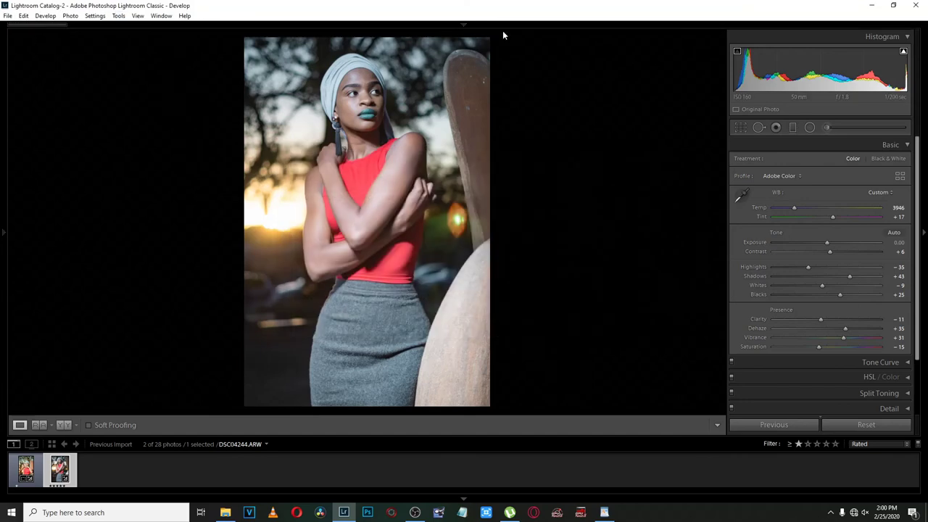
left_click(469, 25)
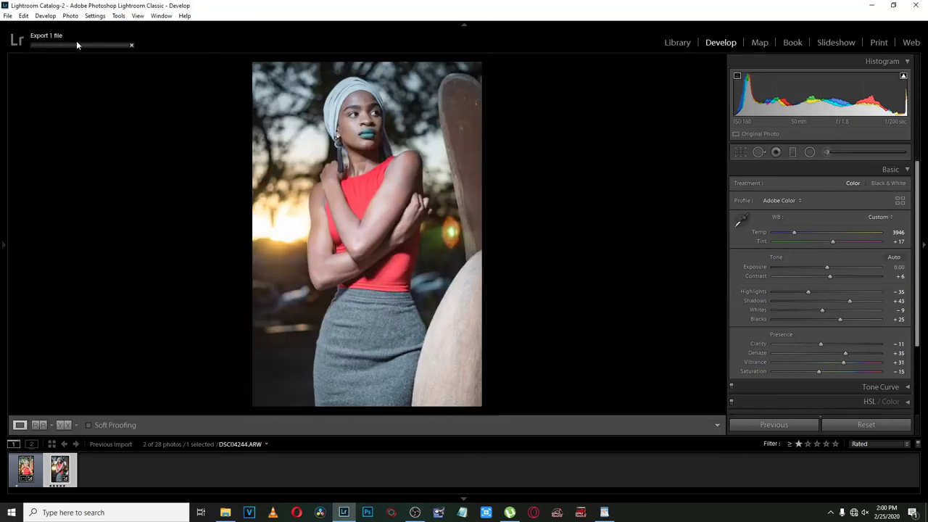